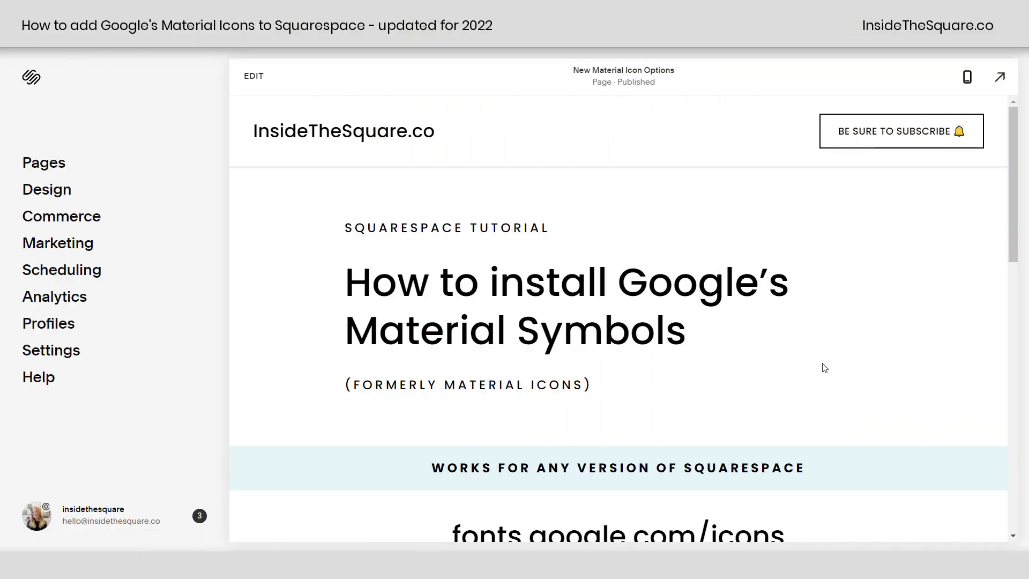
Highlight the fonts.google.com/icons address on the Squarespace tutorial page, then scroll back up.
scroll(840, 404, "down", 5)
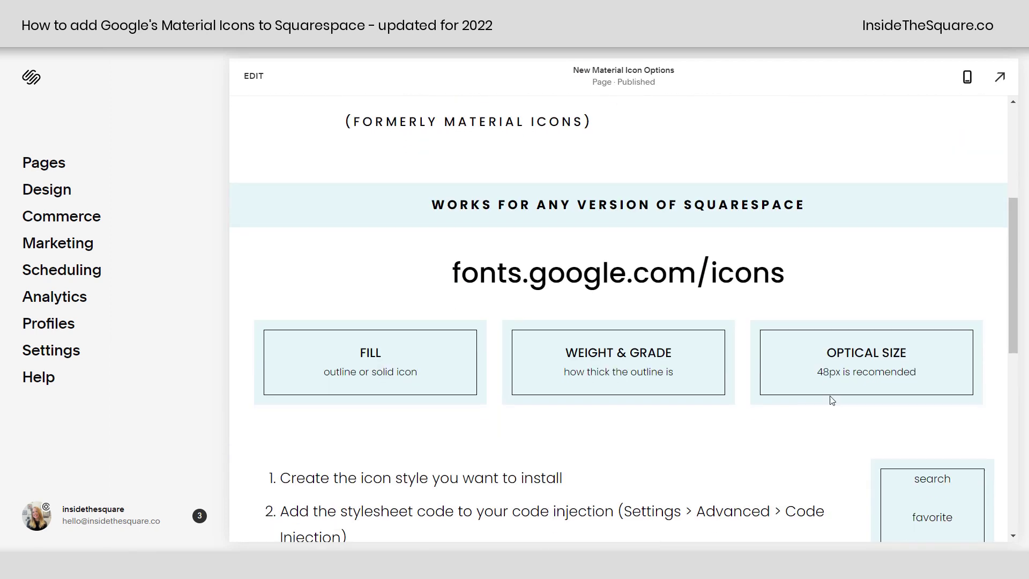
left_click_drag(453, 269, 797, 288)
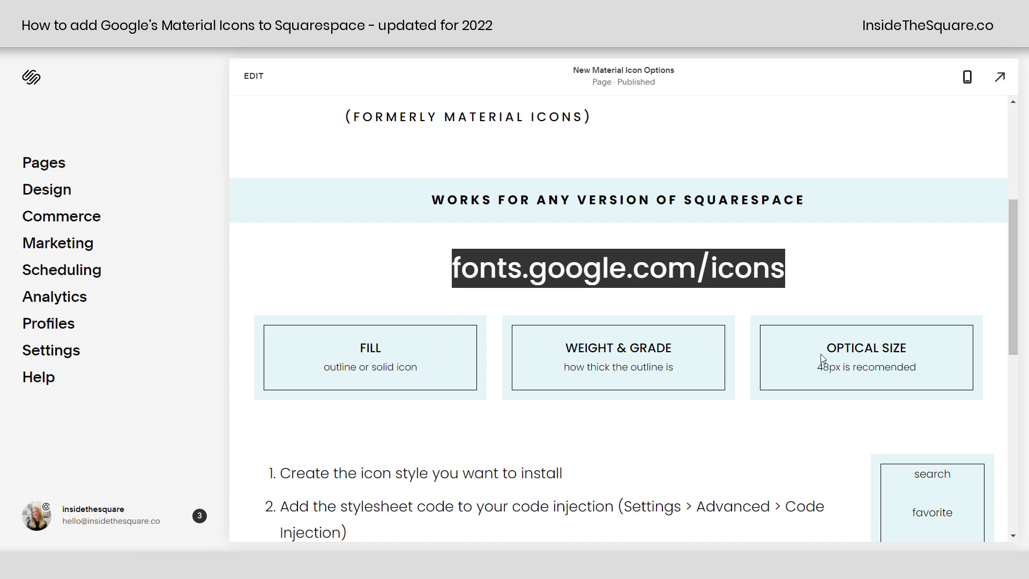
left_click(815, 278)
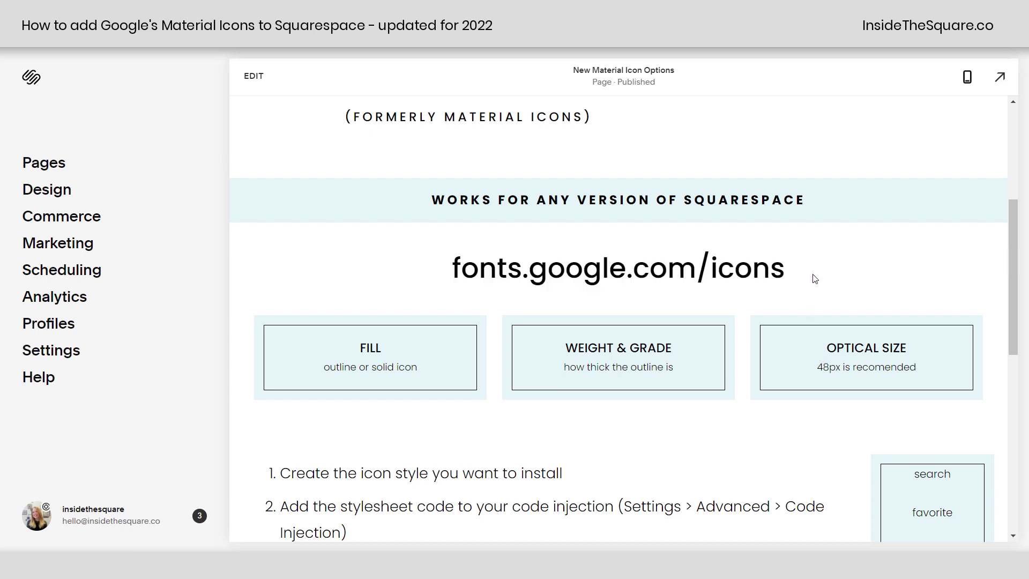
scroll(815, 278, "up", 5)
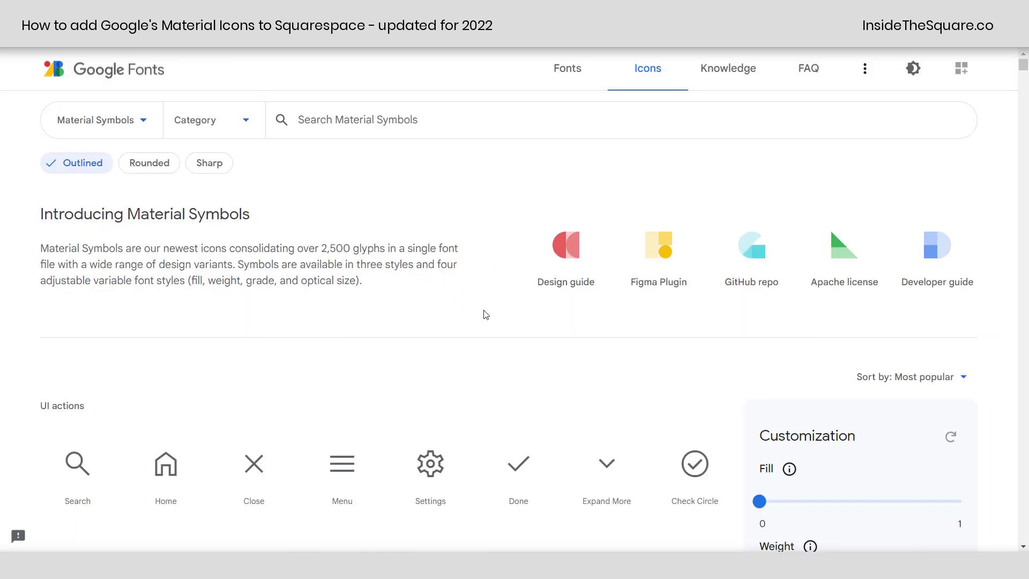
Try the Fill, Weight and Grade sliders, ending at Fill 0, Weight 100, Grade -25.
scroll(480, 306, "down", 5)
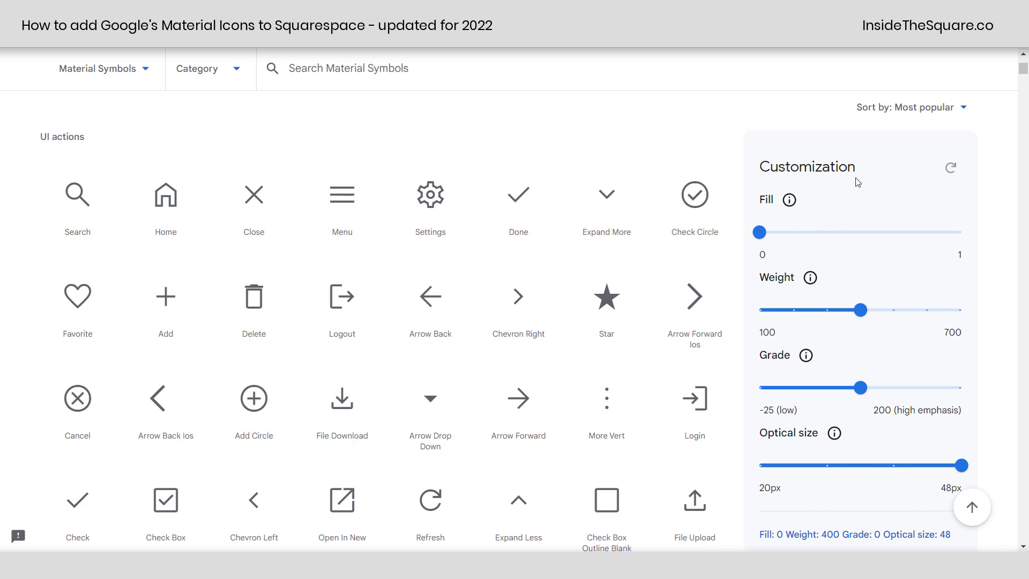
left_click(960, 236)
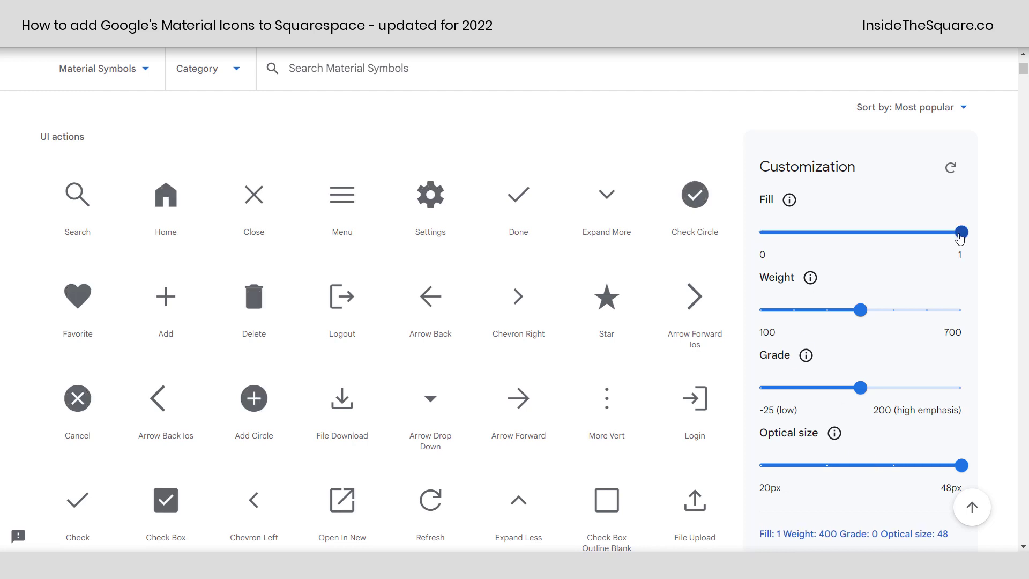
left_click(760, 235)
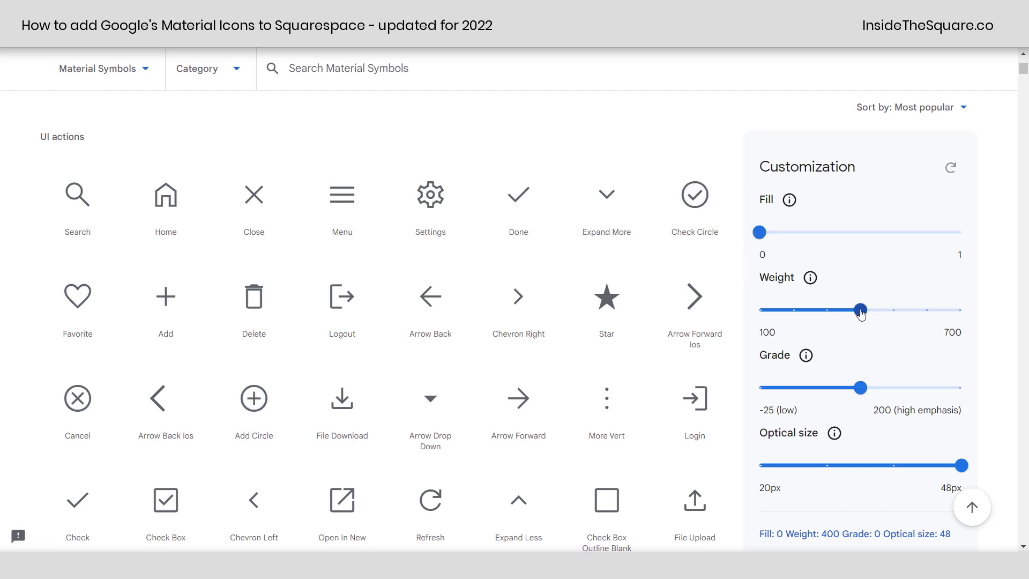
left_click_drag(860, 312, 761, 315)
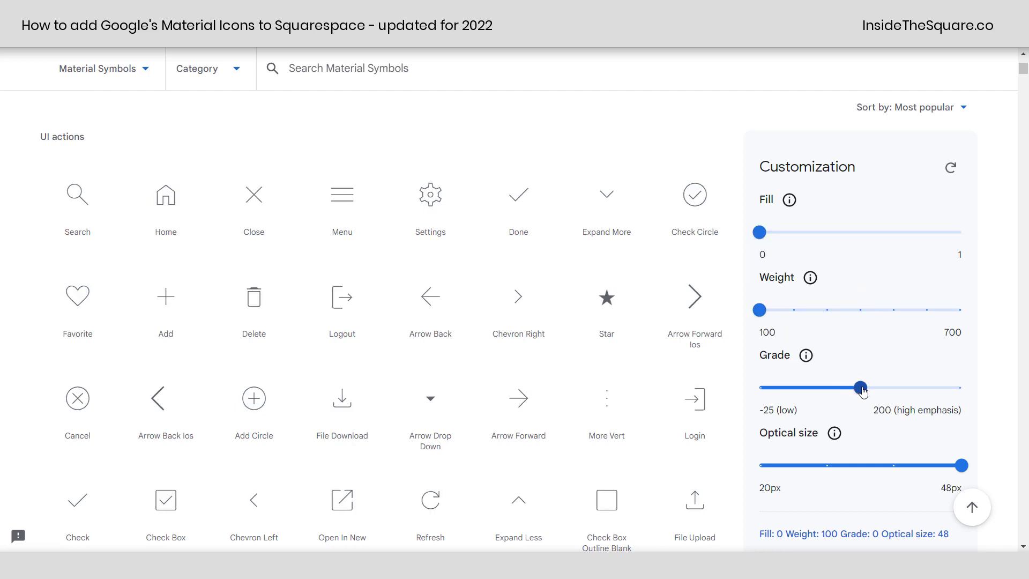
left_click_drag(861, 387, 1005, 394)
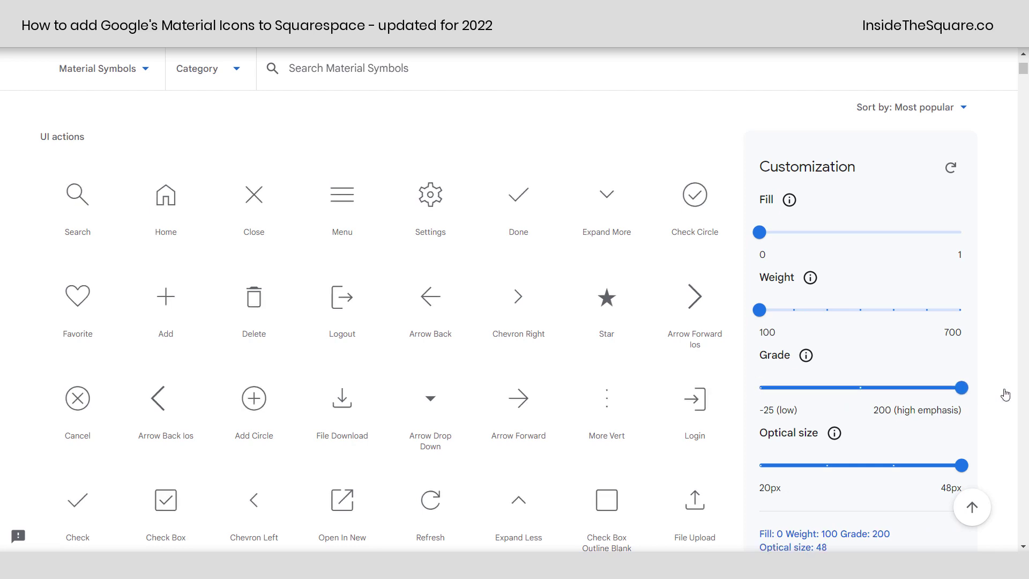
left_click_drag(835, 315, 861, 309)
left_click_drag(958, 393, 861, 388)
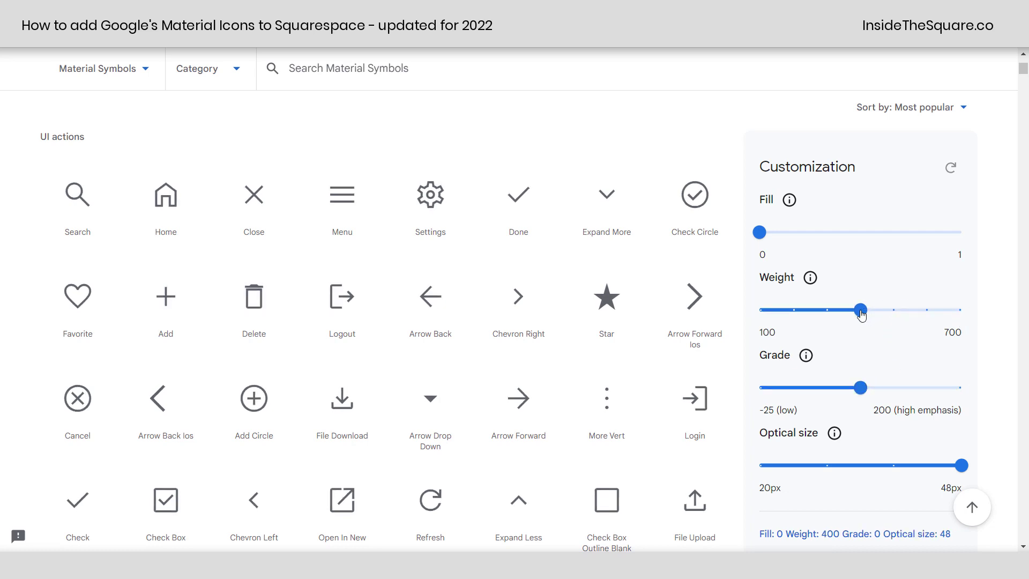
left_click_drag(864, 314, 760, 310)
left_click_drag(860, 389, 735, 375)
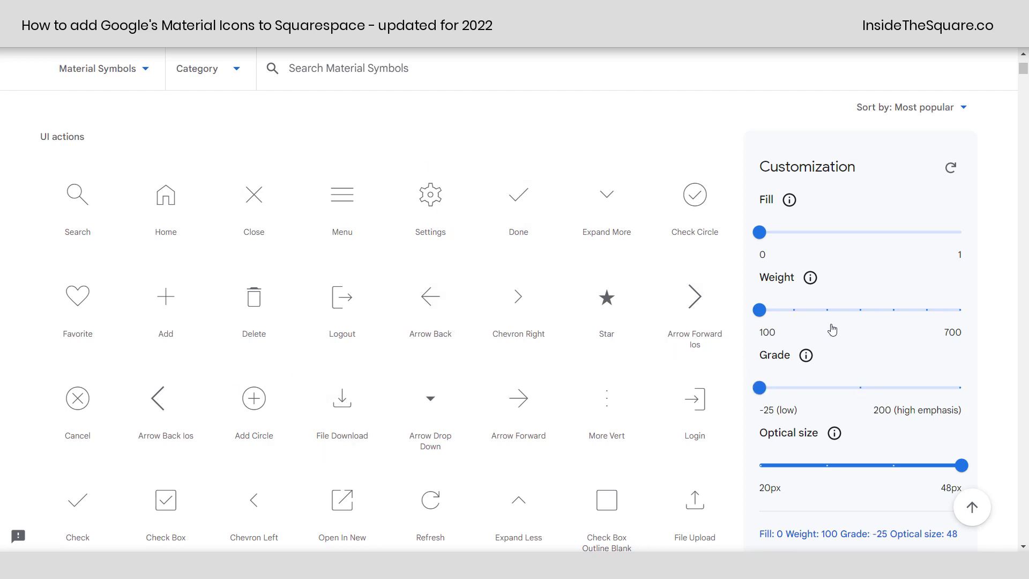
Point out the 48px optical size and open the Favorite icon's code details.
scroll(863, 310, "down", 1)
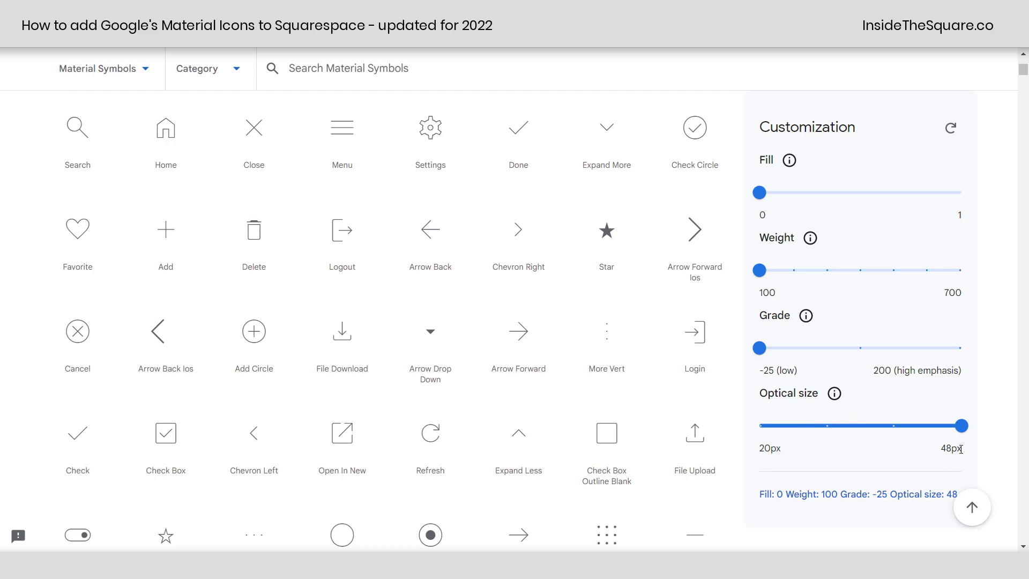
left_click_drag(961, 450, 941, 449)
left_click(887, 448)
left_click(83, 251)
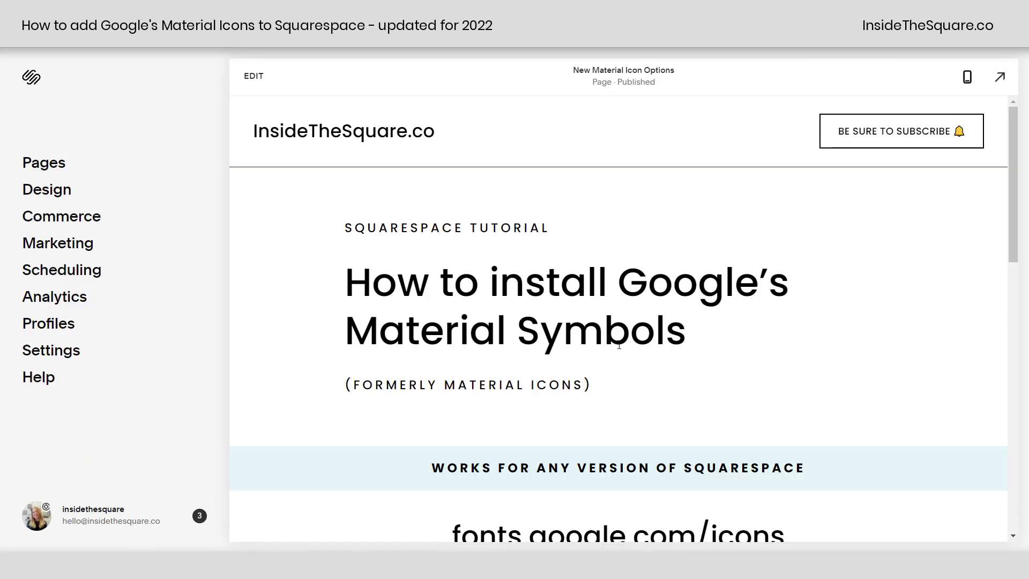
Scroll to the numbered tutorial instructions and highlight steps 1 and 2.
scroll(620, 344, "down", 5)
scroll(619, 340, "down", 5)
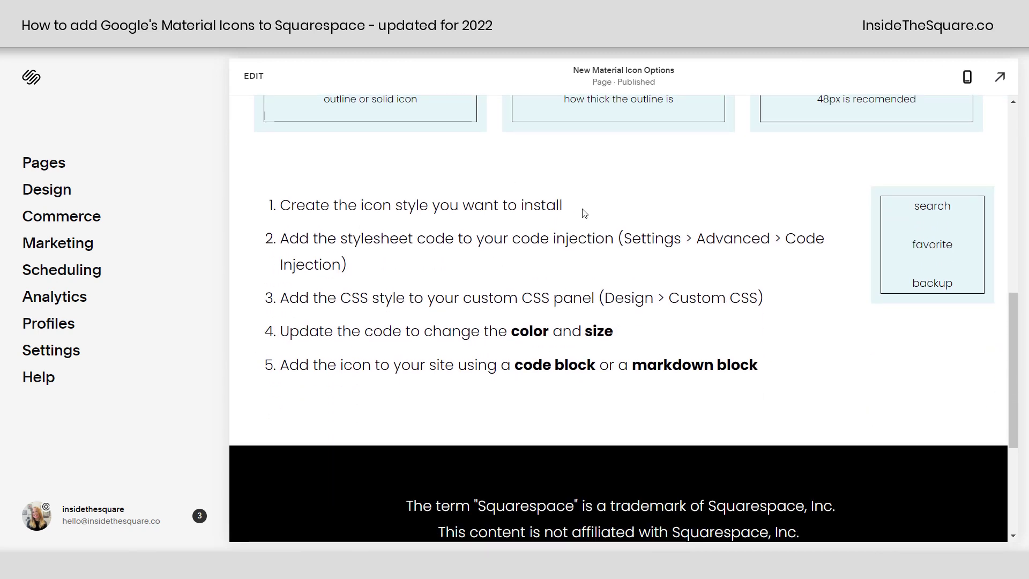
left_click_drag(564, 205, 272, 206)
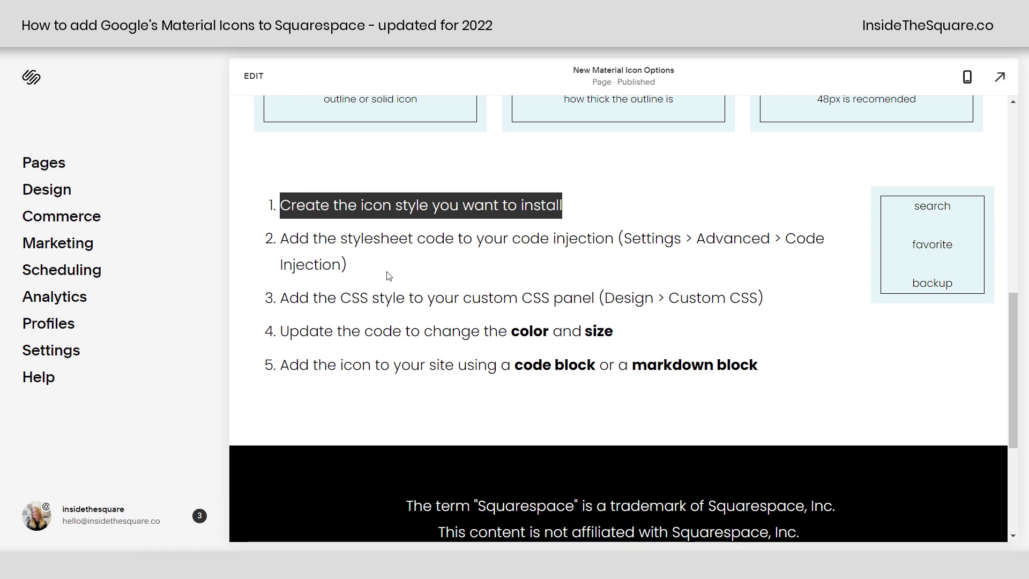
left_click_drag(389, 276, 280, 236)
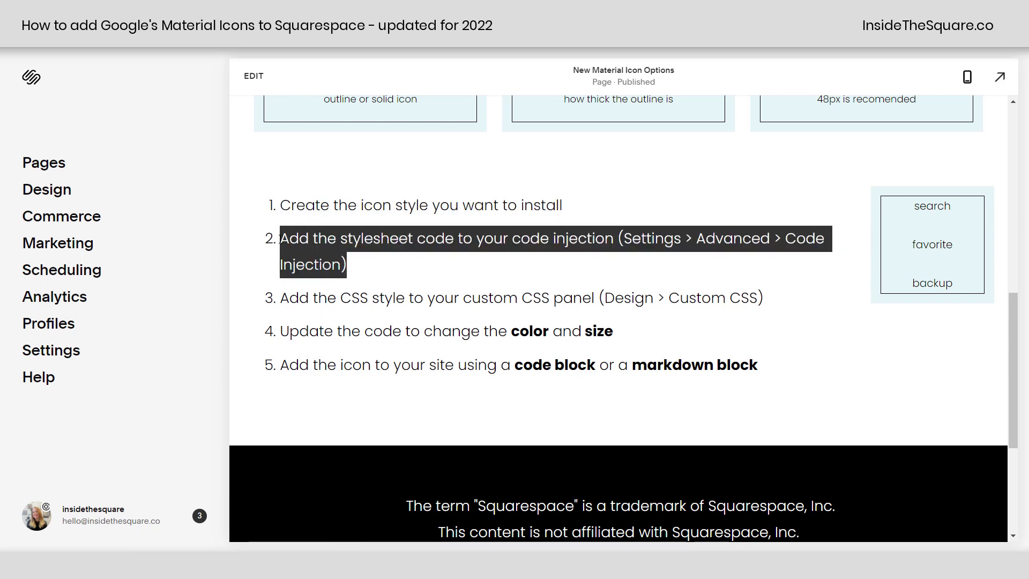
left_click(429, 271)
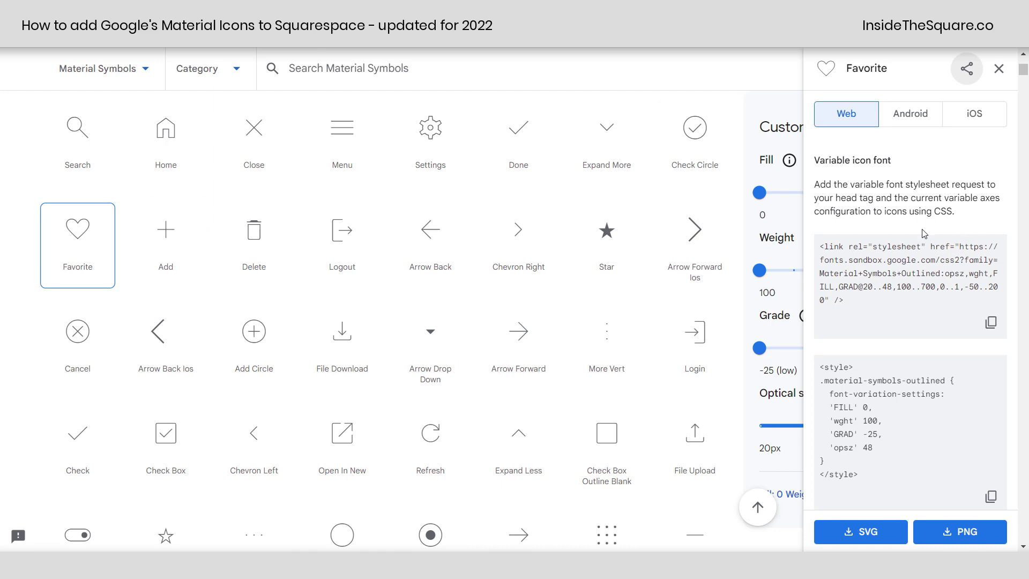
Select and copy the Favorite icon's <link rel="stylesheet"> code from the Web panel.
left_click_drag(919, 246, 879, 249)
triple_click(874, 250)
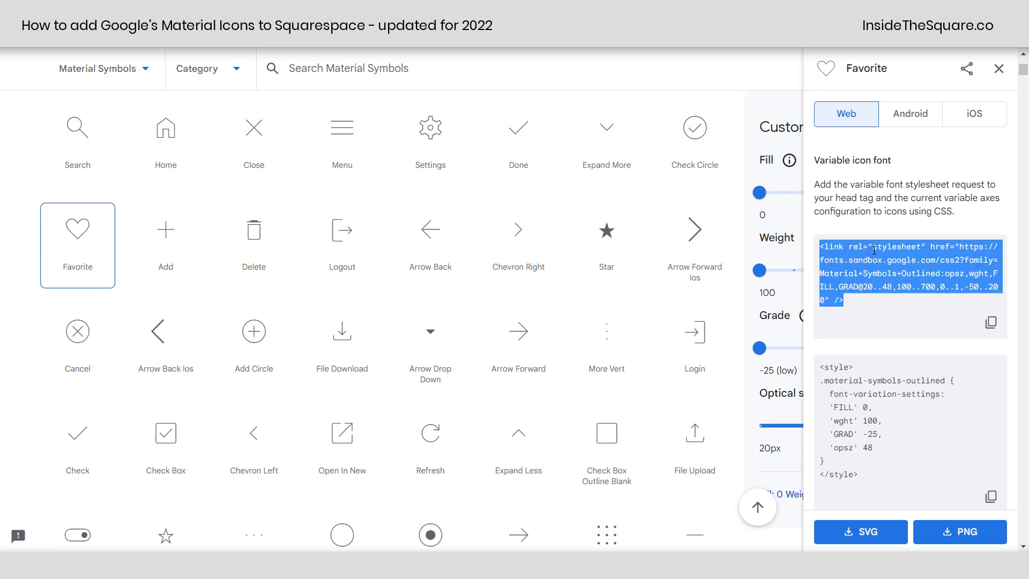
left_click(991, 325)
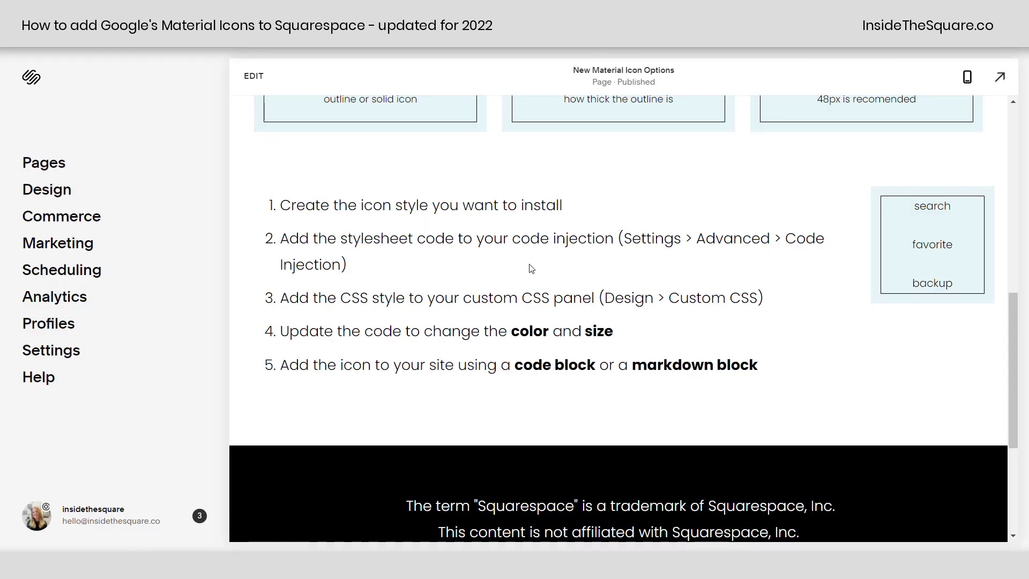
Go to Settings > Advanced > Code Injection in the Squarespace sidebar.
left_click(84, 352)
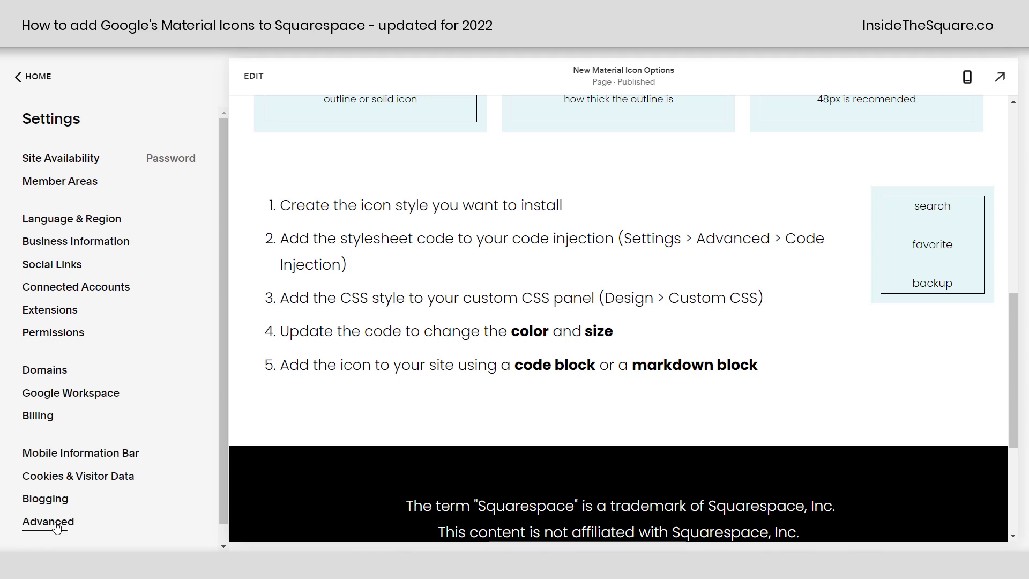
left_click(55, 523)
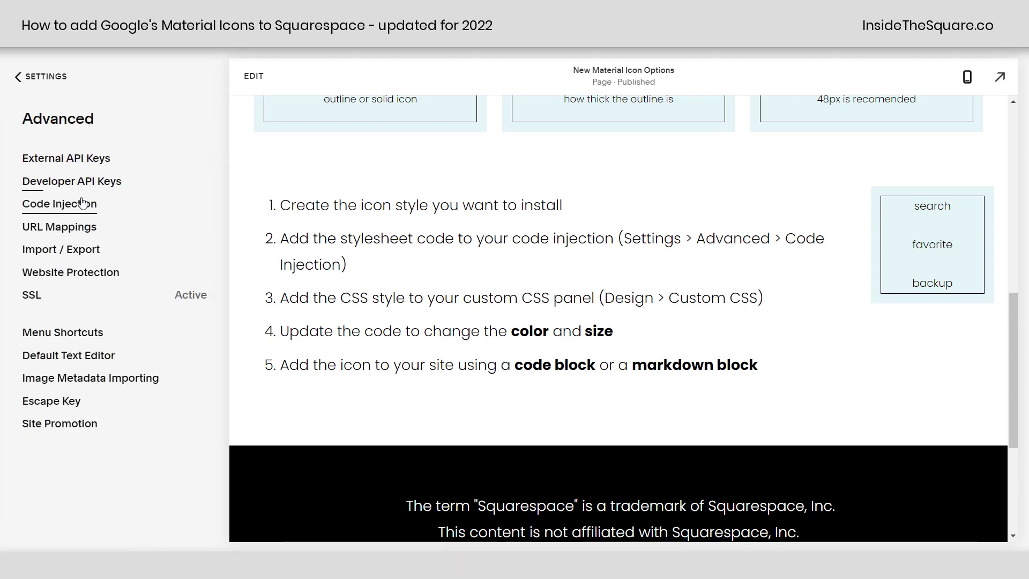
left_click(82, 204)
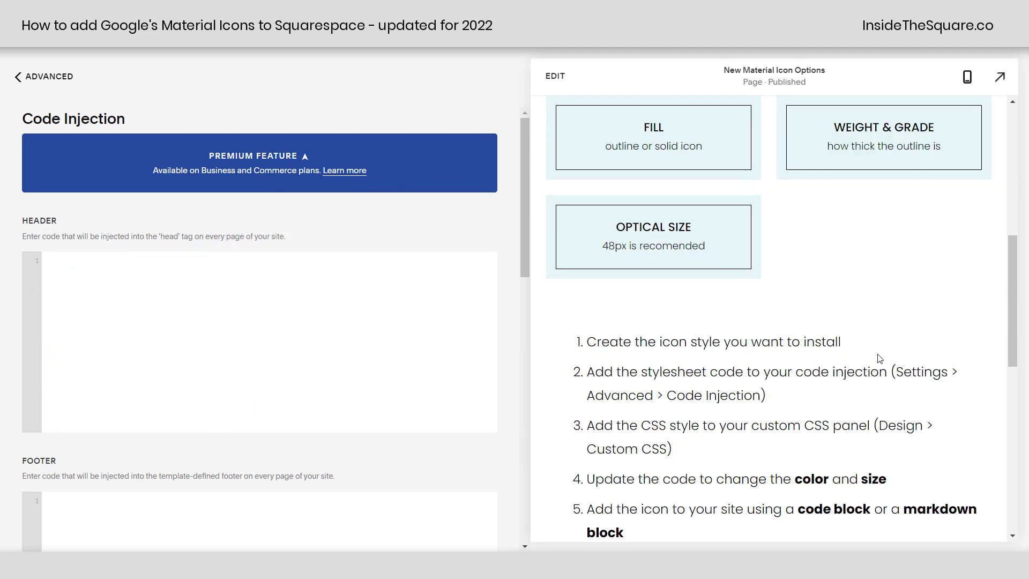
Paste the Material Symbols stylesheet link into the Header field and save it.
scroll(879, 356, "down", 5)
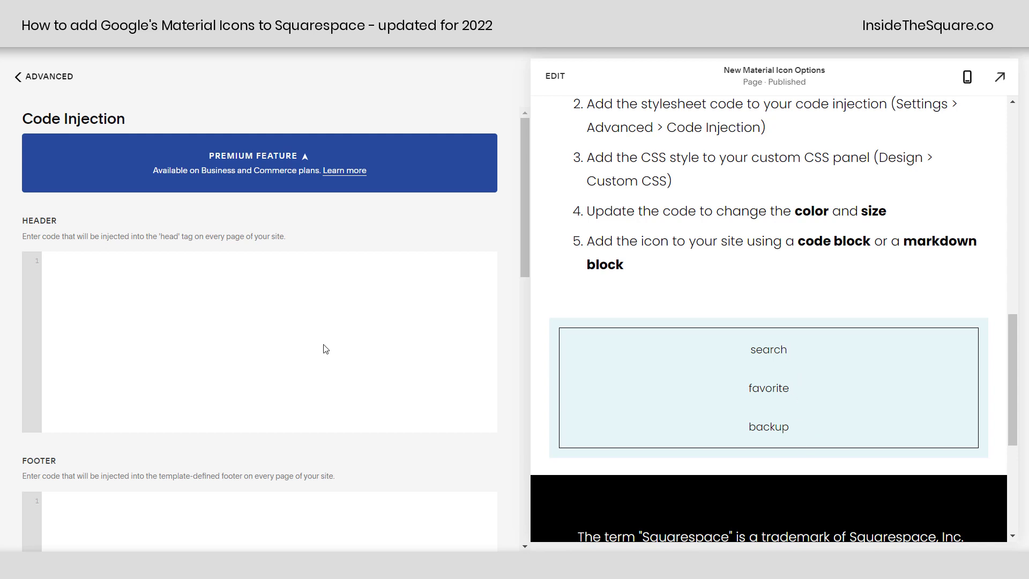
key("ctrl+v")
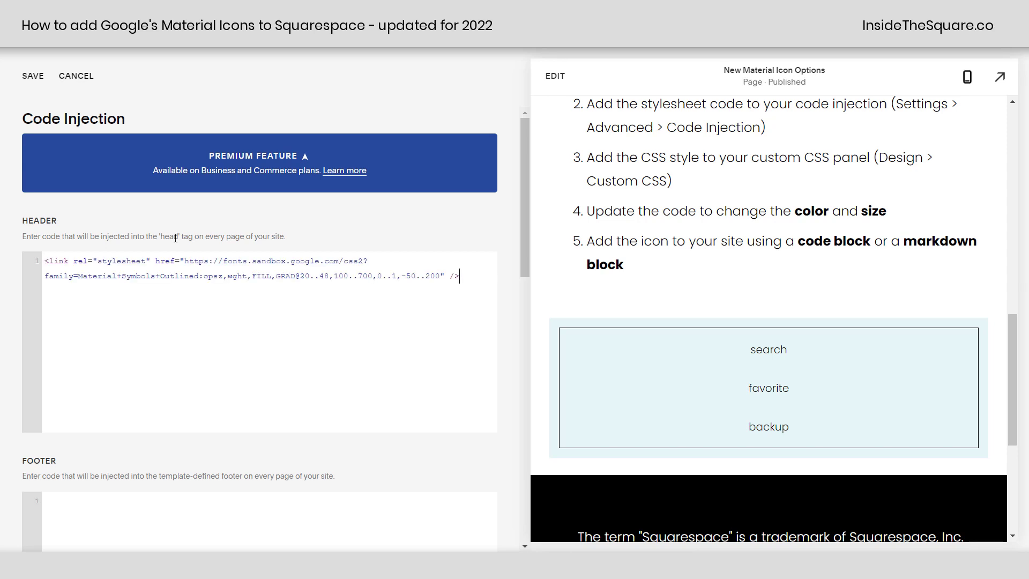
left_click(35, 77)
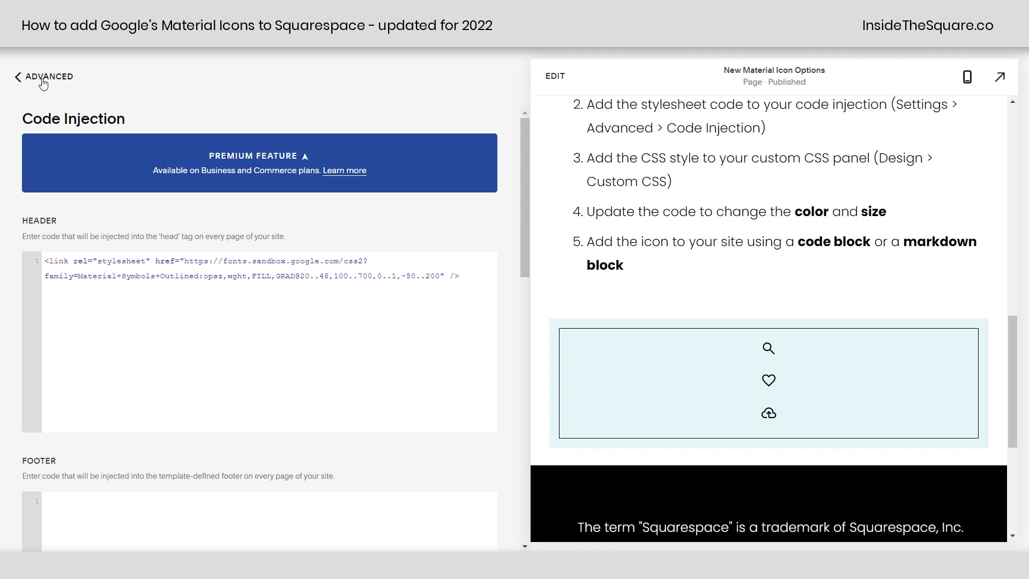
Back out to the main menu, highlight tutorial step 3 on custom CSS, and open Design.
left_click(18, 77)
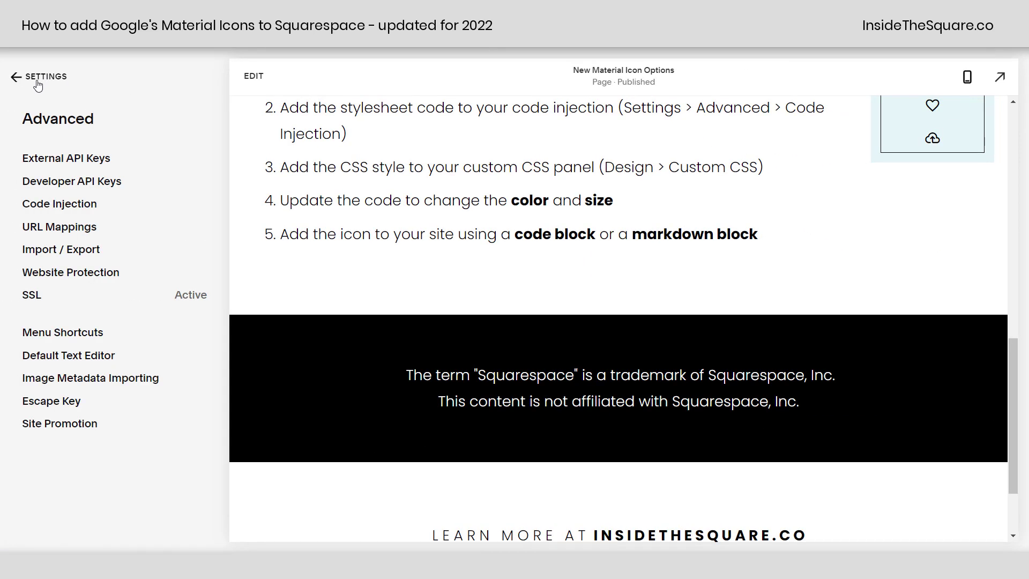
left_click(38, 84)
left_click(38, 85)
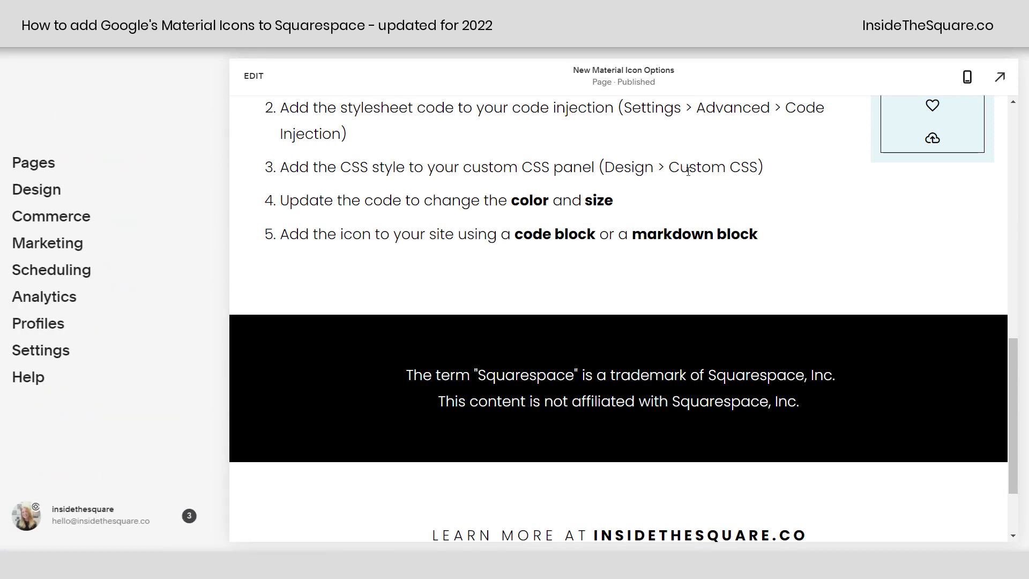
left_click_drag(765, 171, 273, 183)
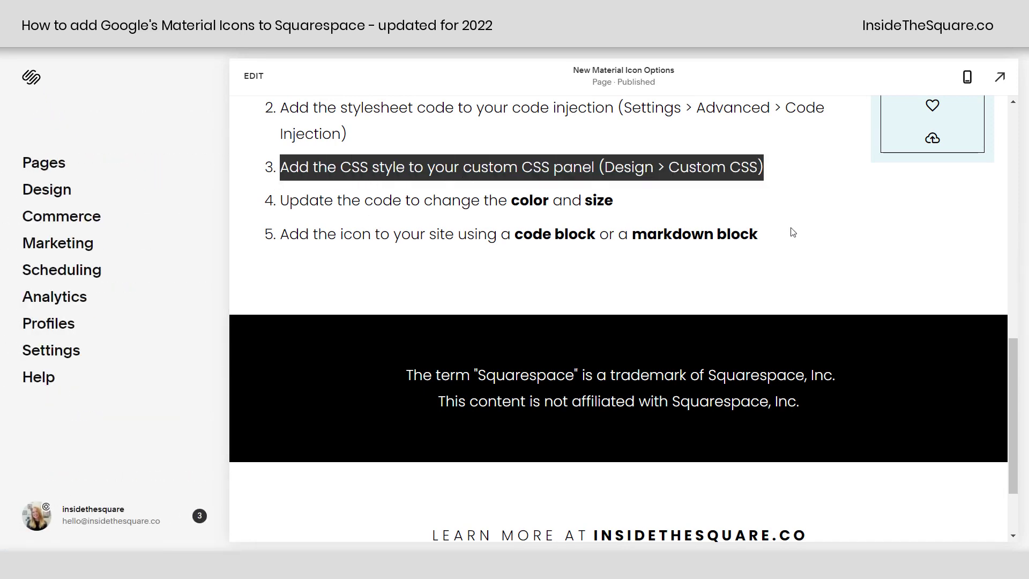
scroll(740, 304, "up", 3)
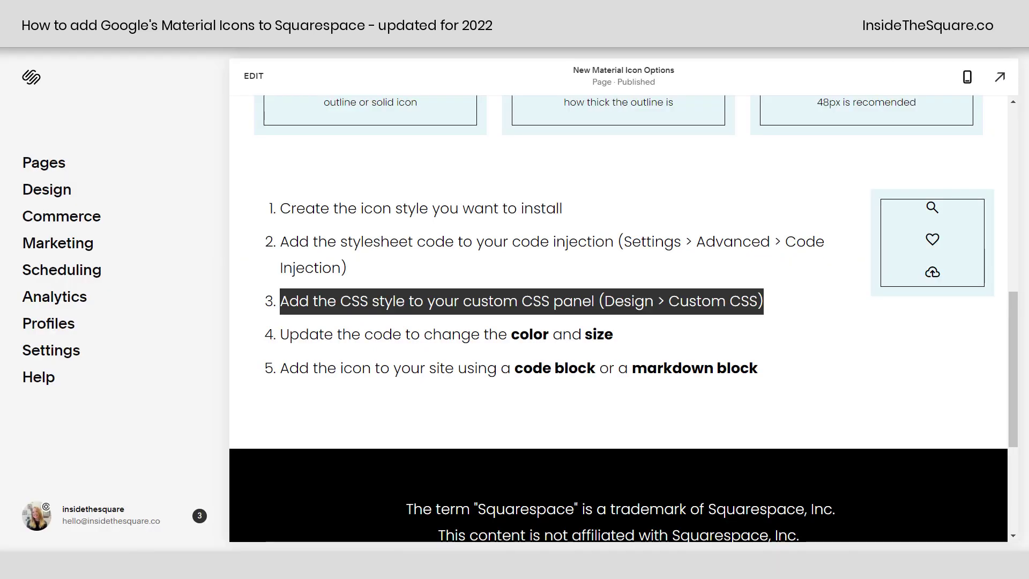
left_click(51, 199)
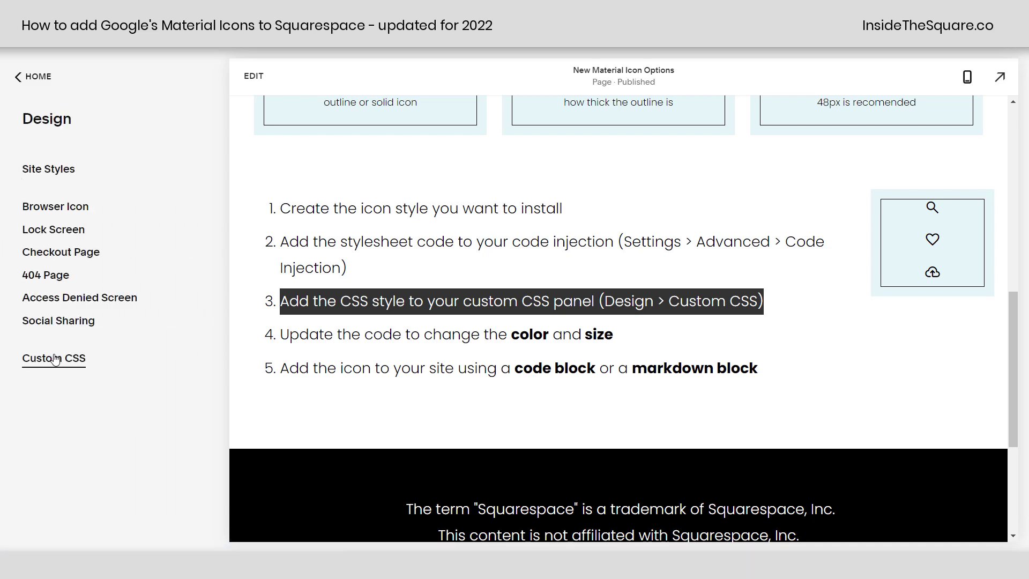
Paste the icon style code into Custom CSS and strip out the style tags.
left_click(97, 371)
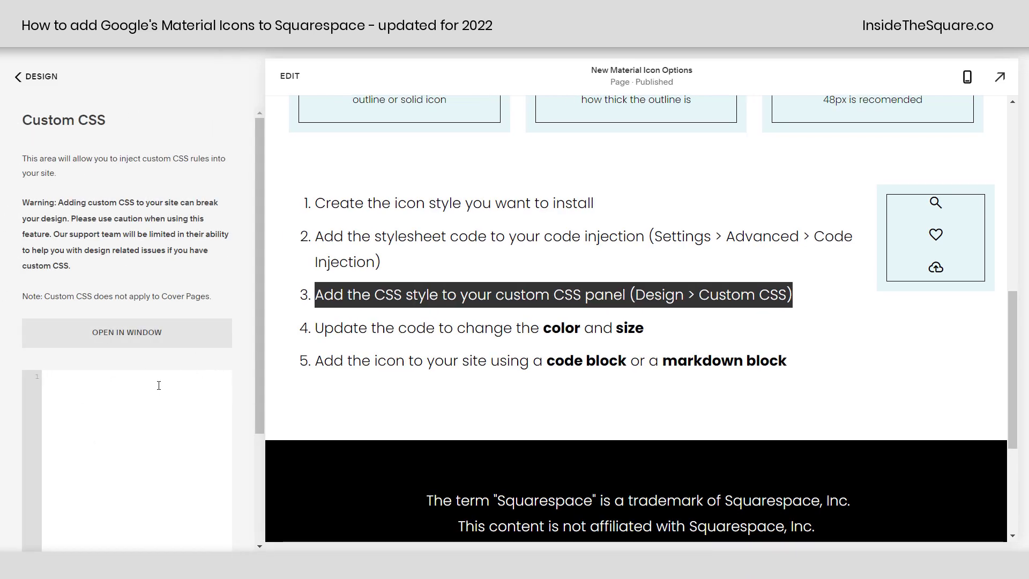
key("ctrl+v")
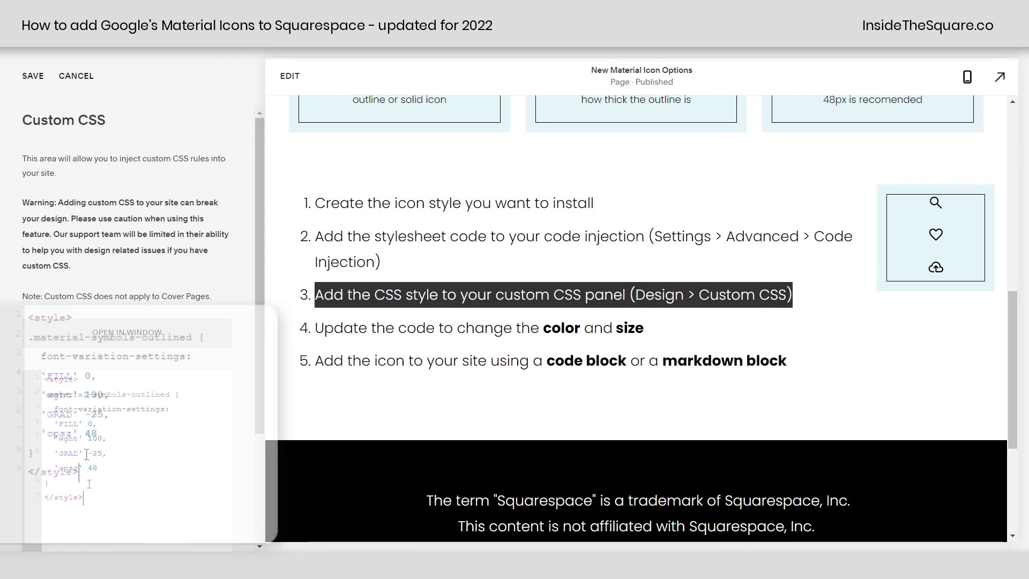
left_click_drag(83, 498, 45, 498)
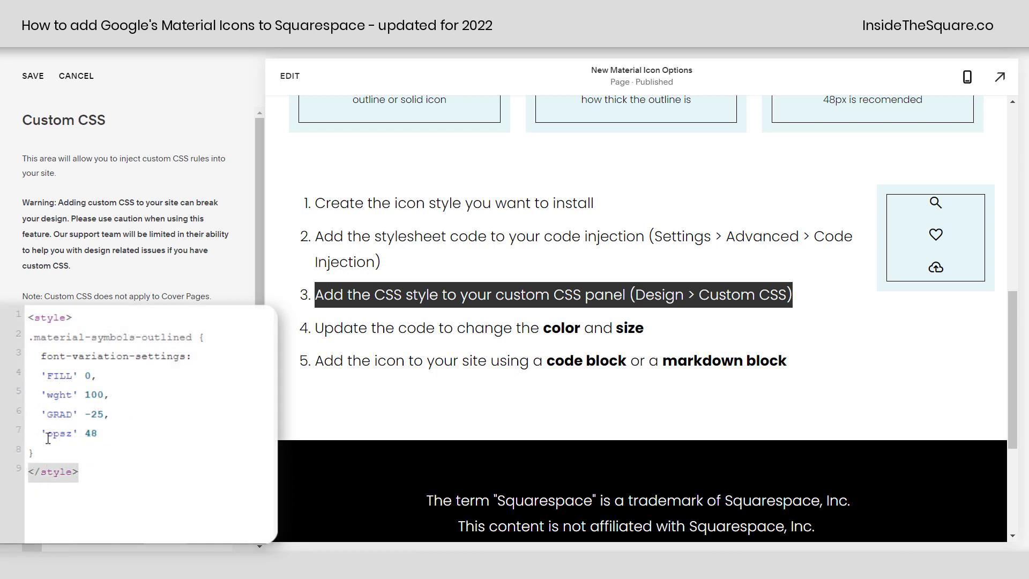
key("BackSpace")
left_click(30, 315)
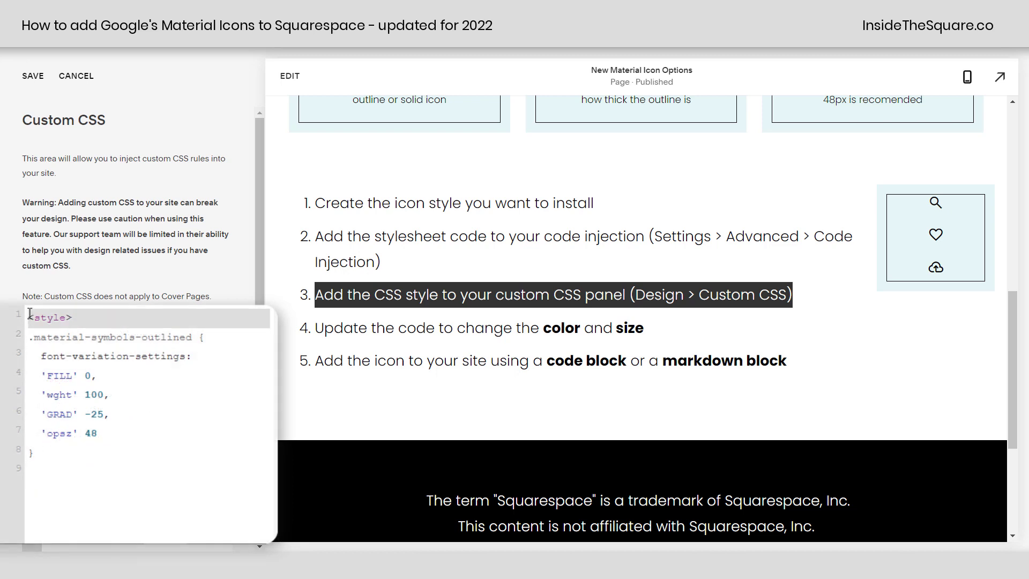
key("BackSpace")
left_click(91, 433)
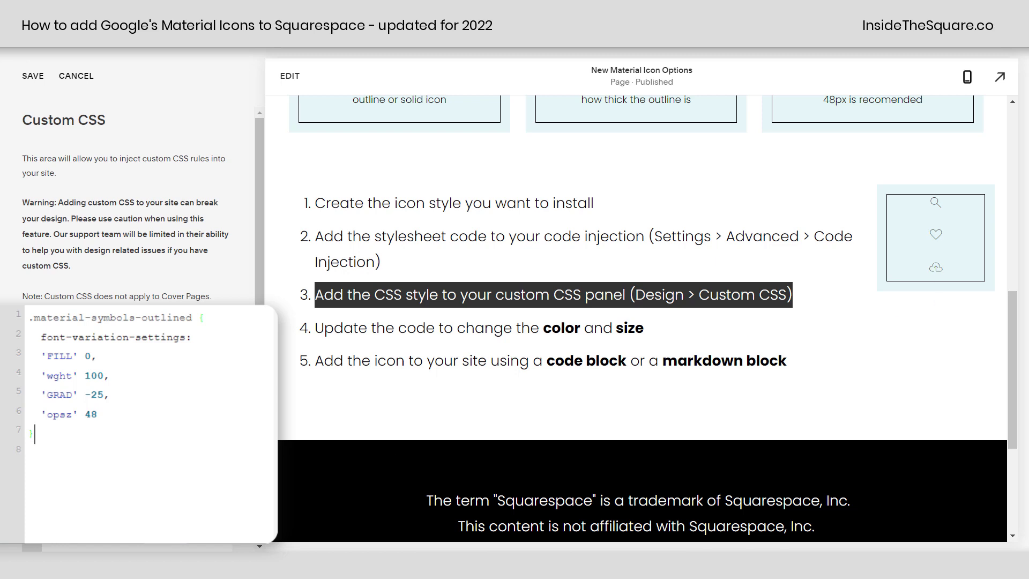
key("ctrl+a")
key("BackSpace")
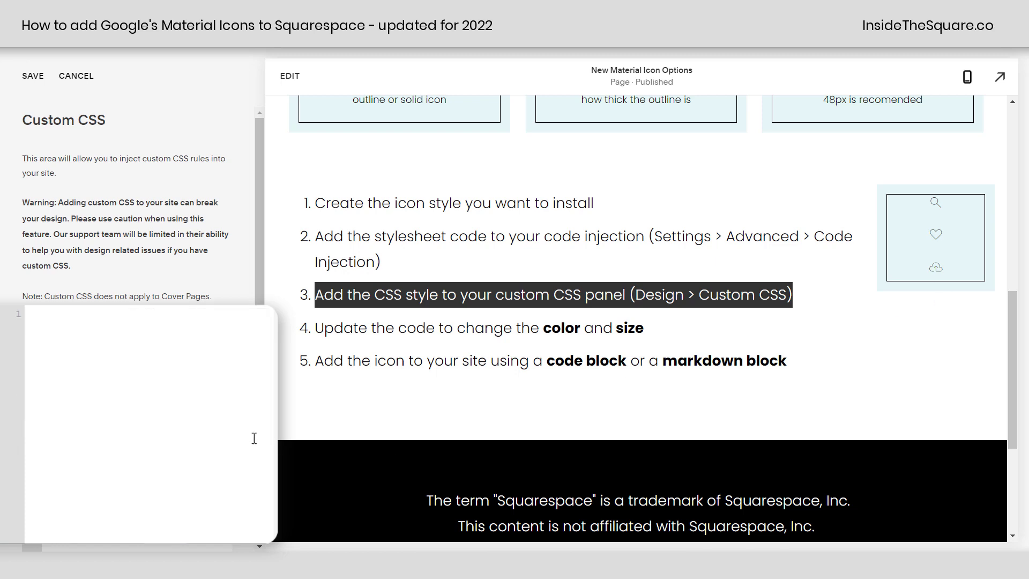
key("ctrl+v")
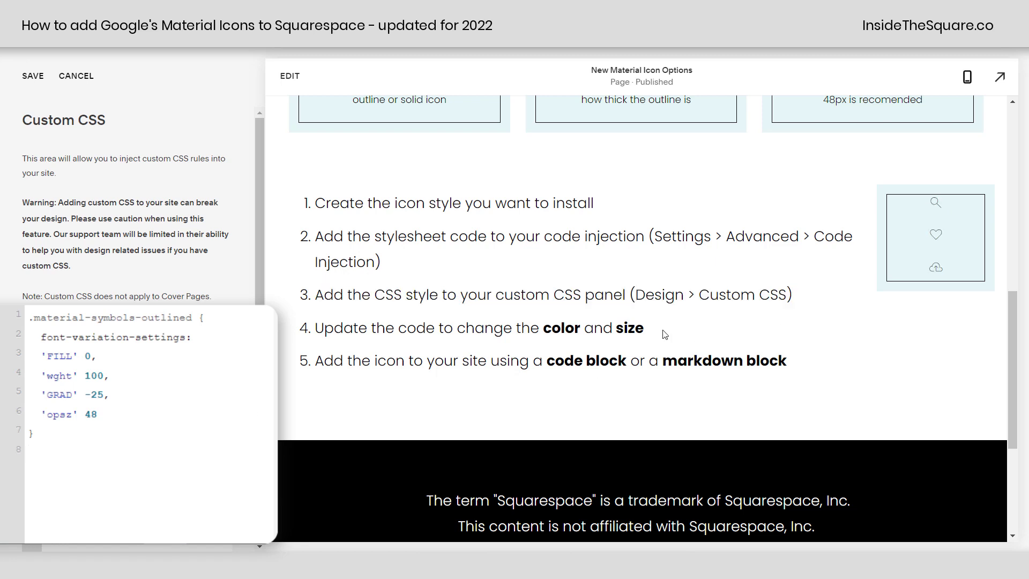
Add font-size: 100px; to the .material-symbols-outlined rule.
left_click_drag(665, 334, 322, 320)
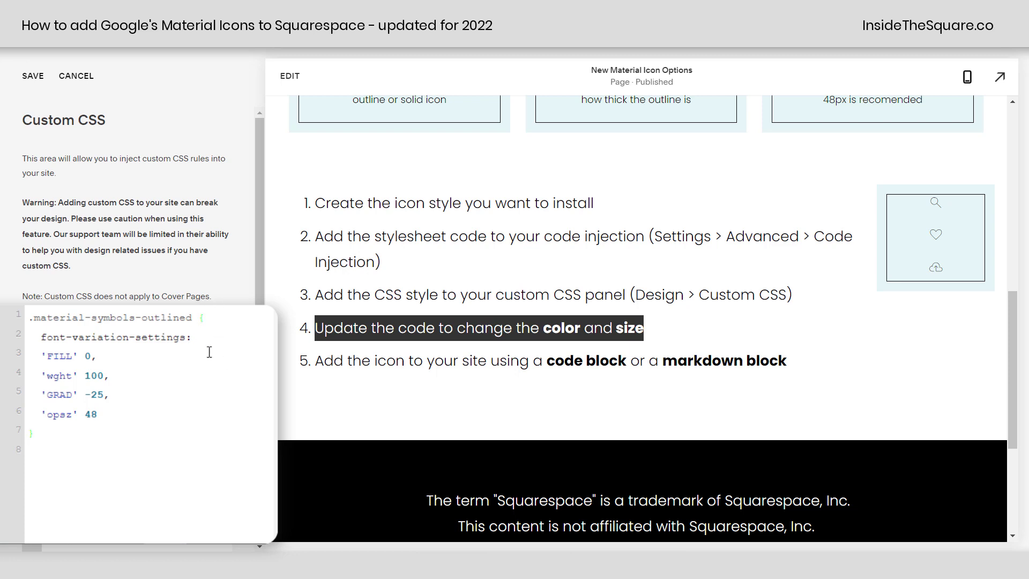
left_click_drag(43, 337, 185, 337)
left_click(213, 316)
key("Return")
type("fon")
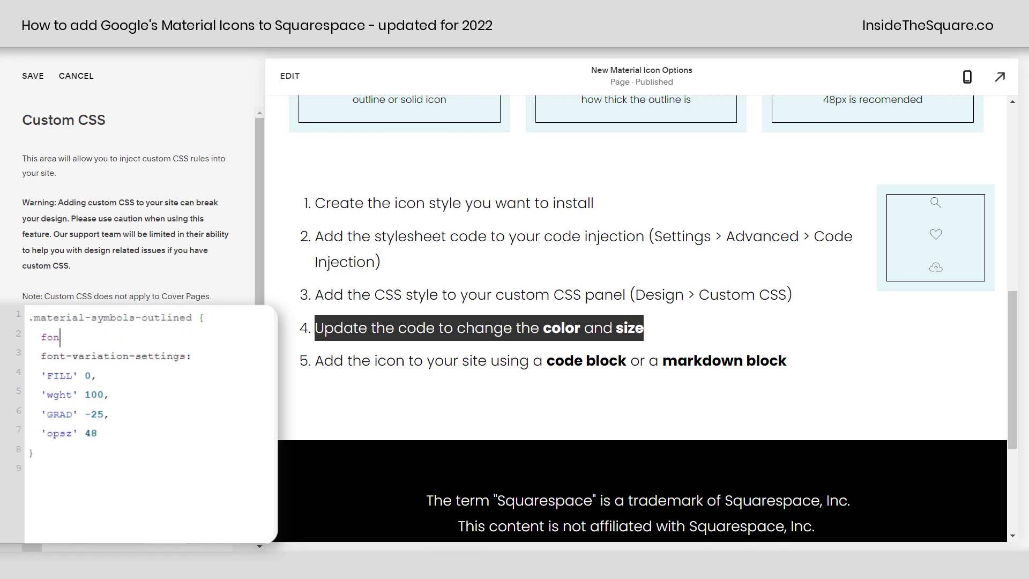
type("t-size: 5rem;")
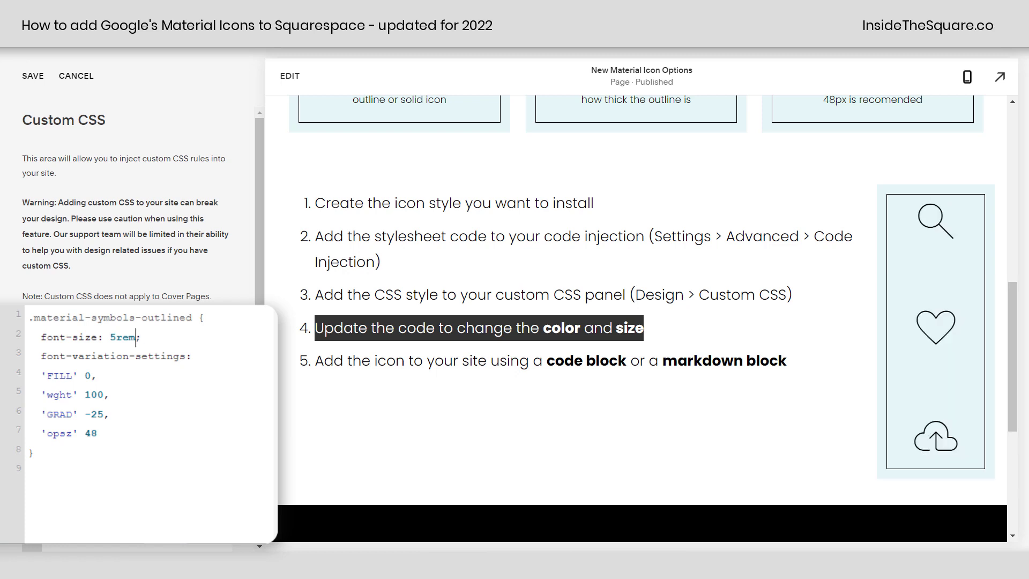
key("shift+Left")
key("shift+Left")
key("shift+Left")
key("BackSpace")
key("BackSpace")
type("30px")
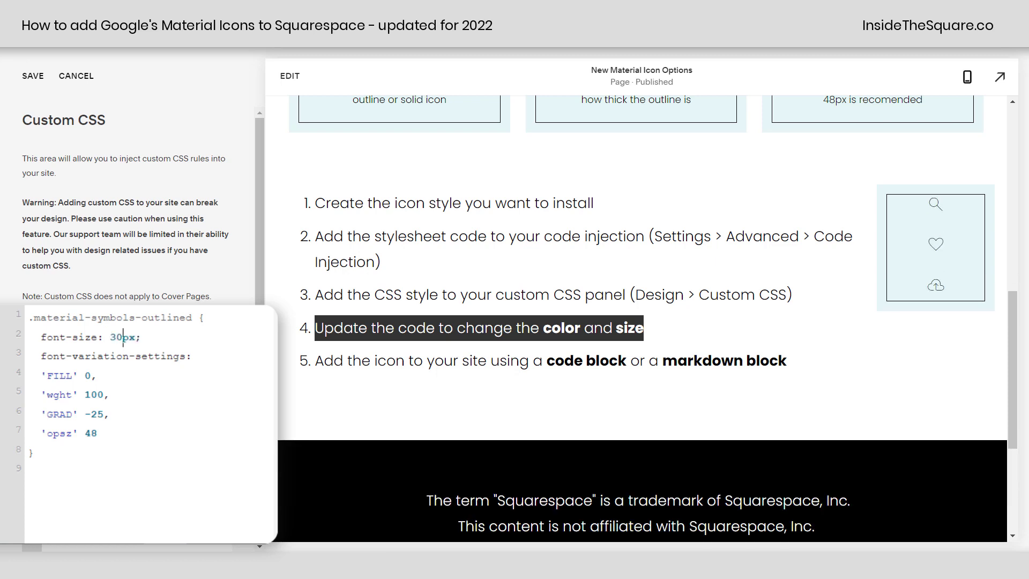
key("BackSpace")
type("10")
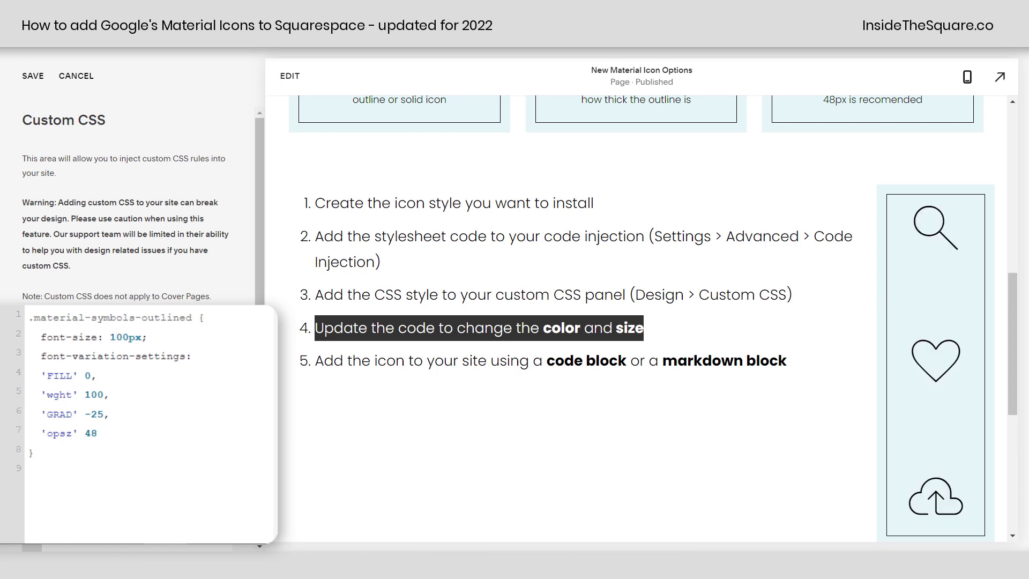
Add color:blue; on a new line in the CSS rule.
left_click(175, 337)
key("Return")
type("colo")
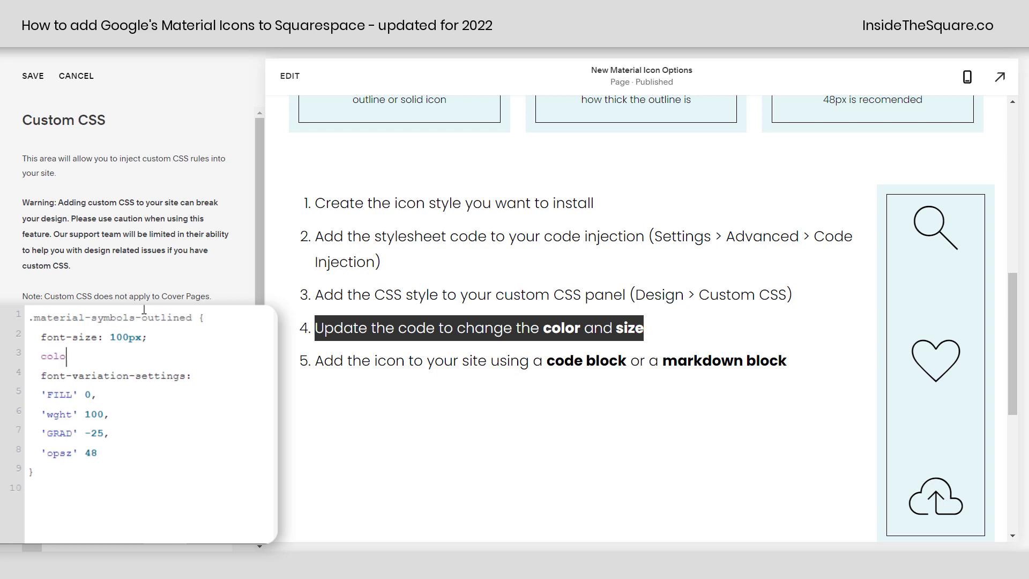
type(":blue;")
key("Left")
key("Left")
key("Left")
key("Left")
key("Left")
key("Left")
type("r")
Highlight font-variation-settings and the code/markdown block step, then save the custom CSS.
left_click_drag(43, 375, 213, 371)
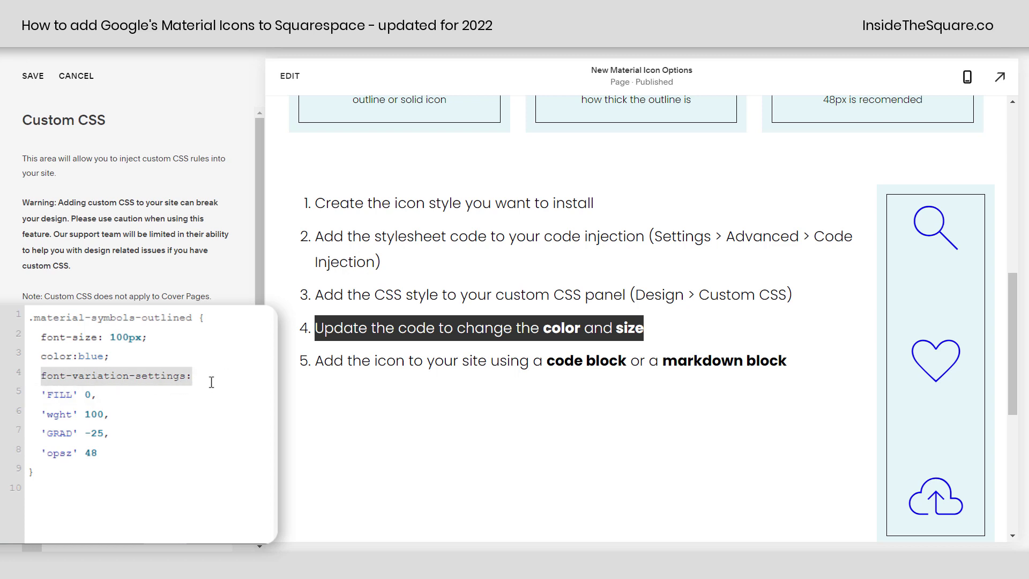
left_click(203, 313)
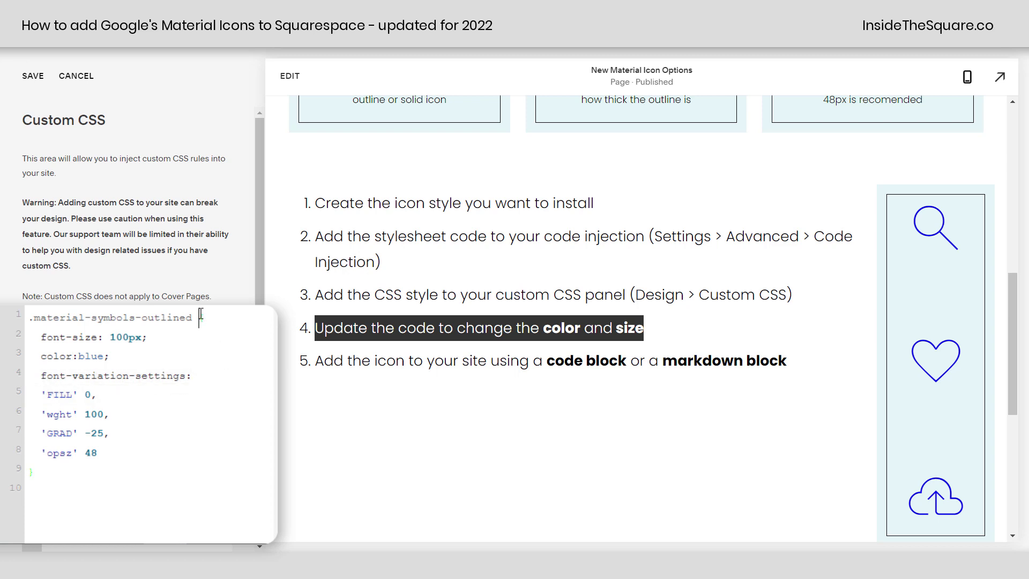
left_click(210, 382)
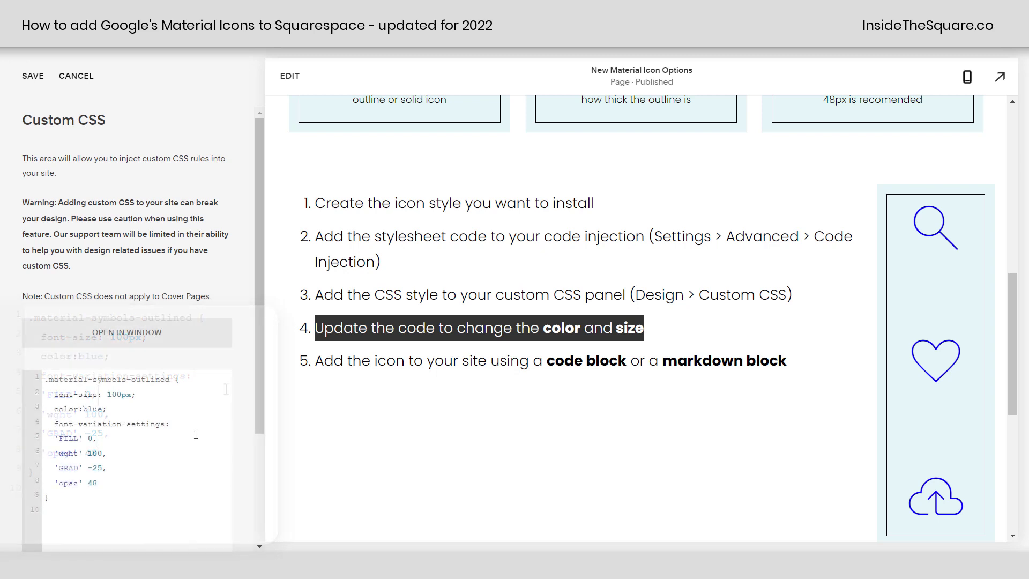
left_click_drag(320, 361, 809, 372)
left_click(654, 423)
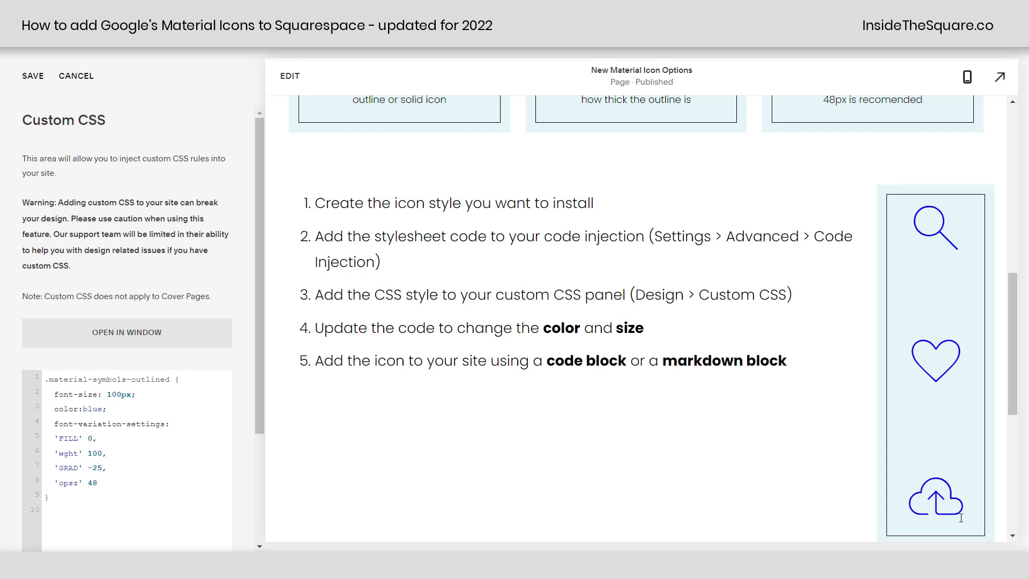
left_click_drag(794, 365, 550, 370)
left_click(569, 427)
left_click(37, 79)
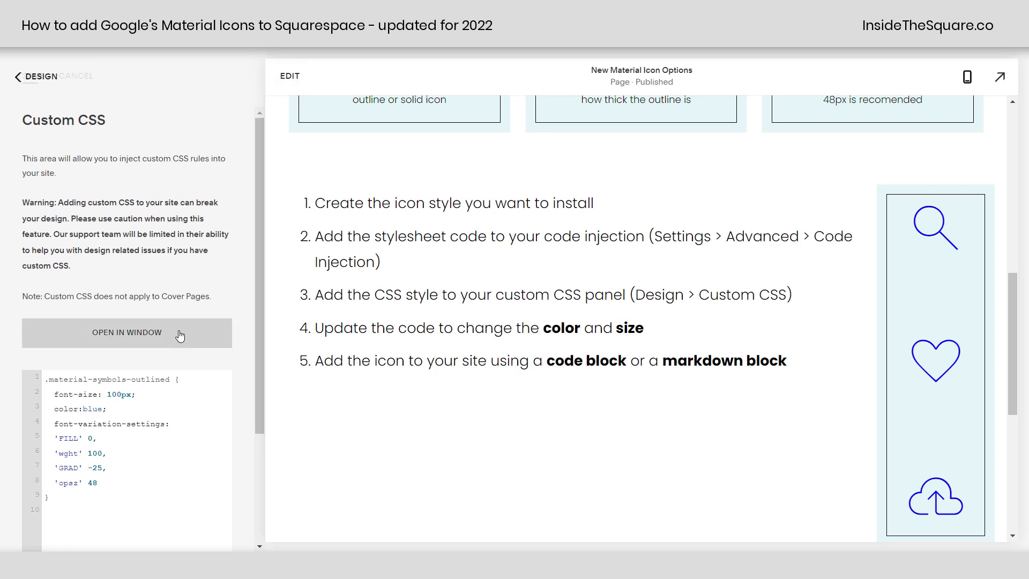
Enter page editing and insert a Code block below the steps, found by searching 'code'.
left_click(298, 81)
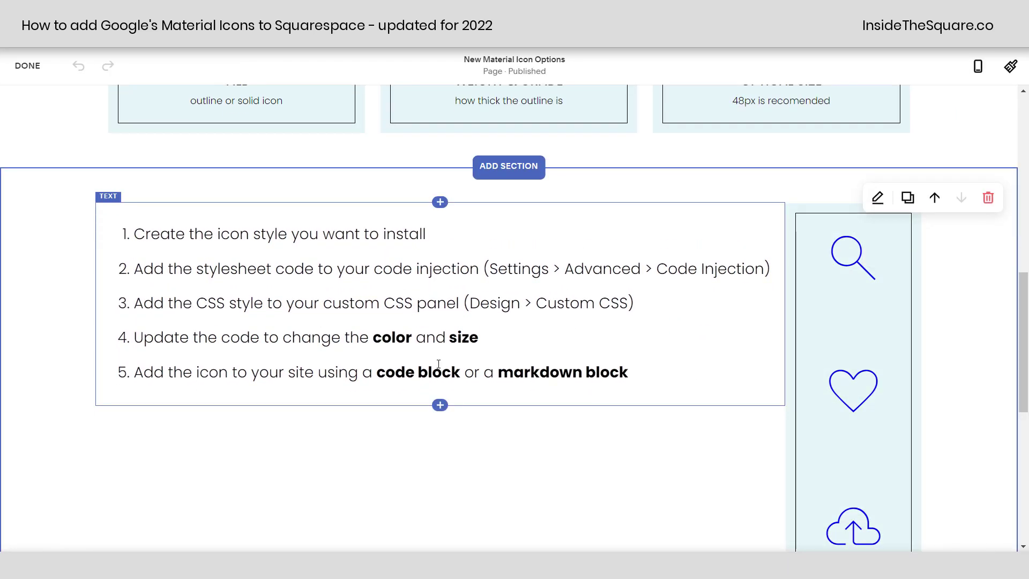
left_click(439, 404)
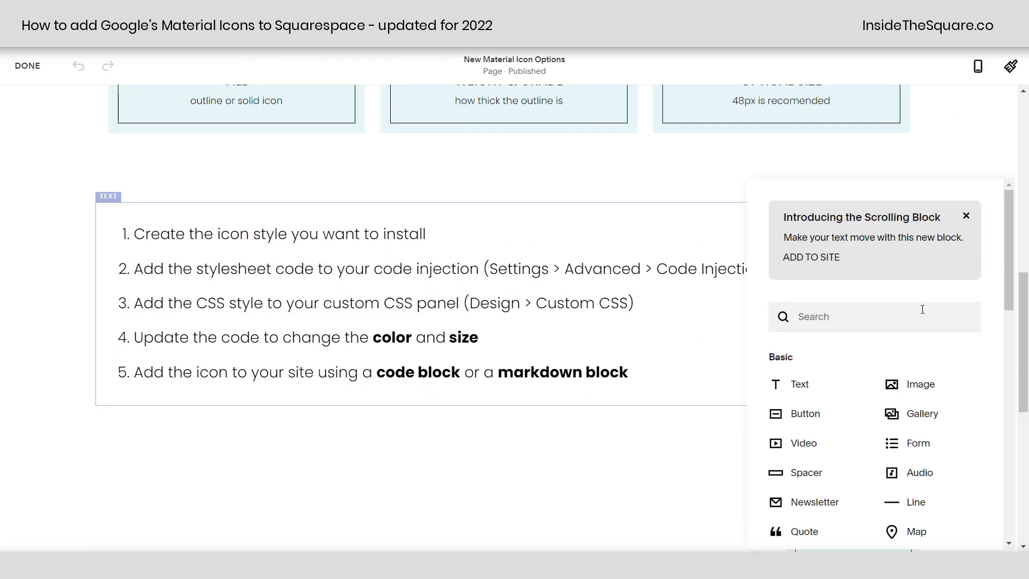
left_click(869, 404)
type("code")
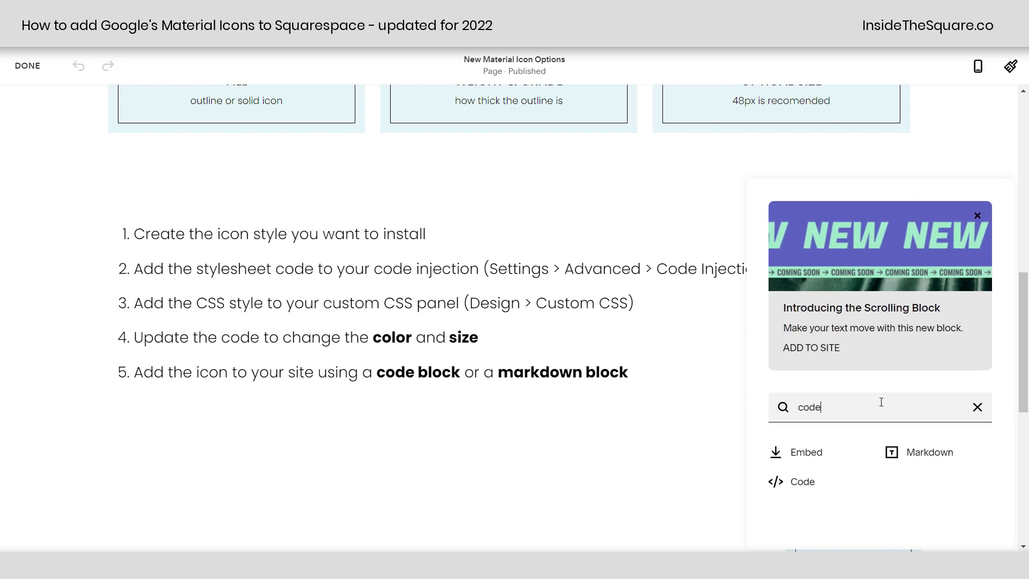
left_click(798, 482)
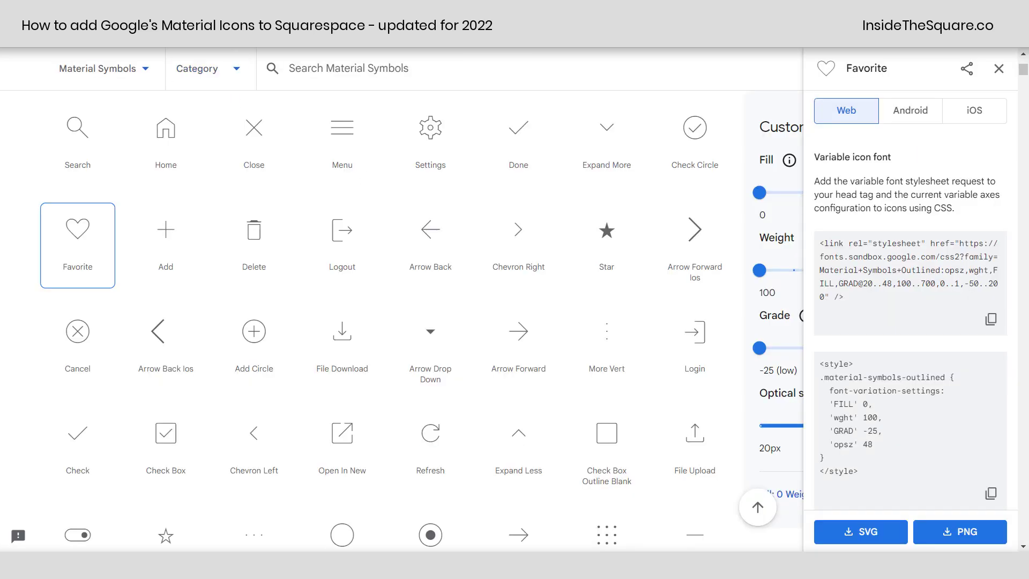
Copy the Favorite heart icon's span insertion snippet, then place the caret in the code block.
scroll(893, 359, "down", 2)
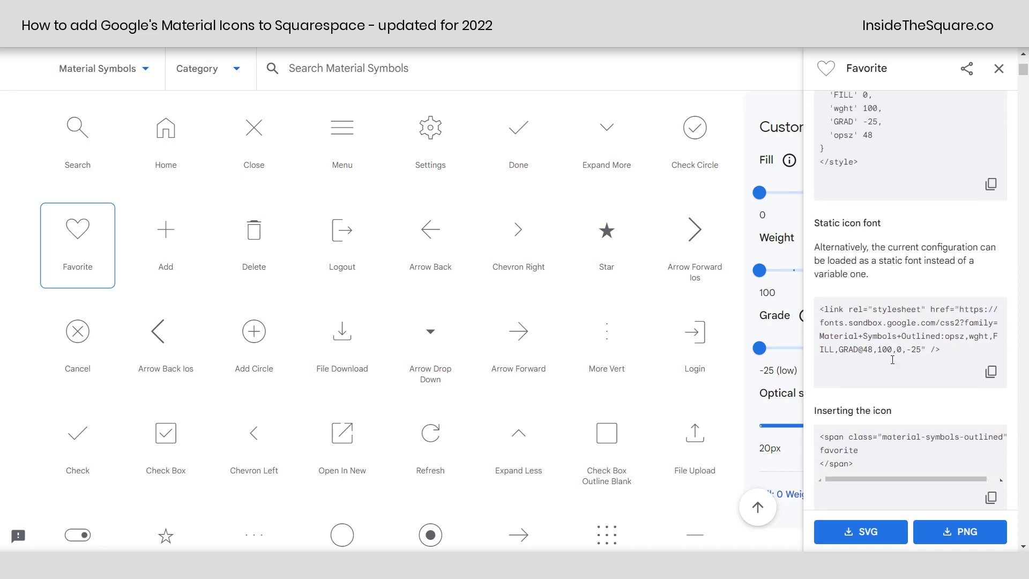
scroll(892, 360, "down", 2)
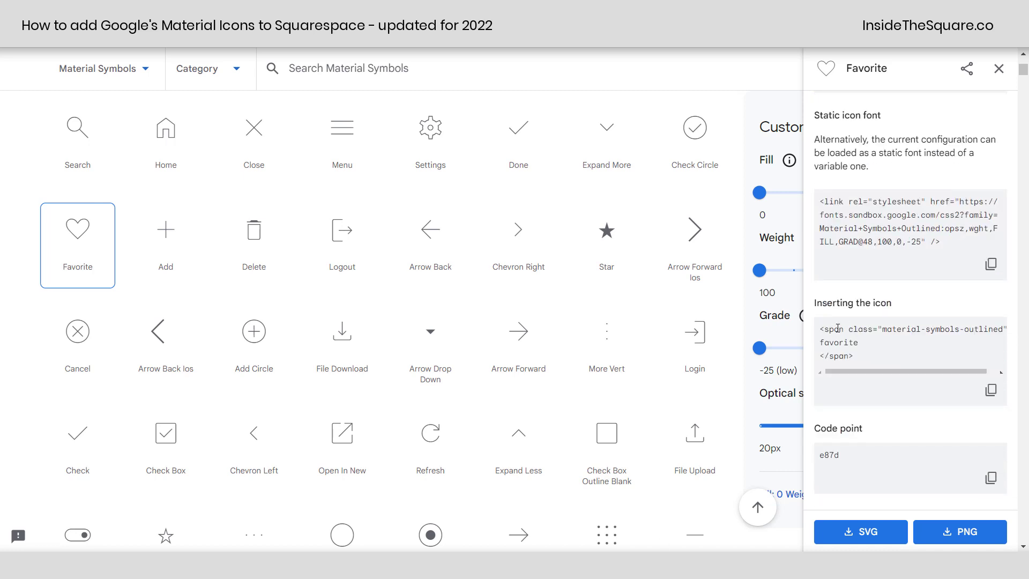
left_click(884, 329)
left_click(991, 389)
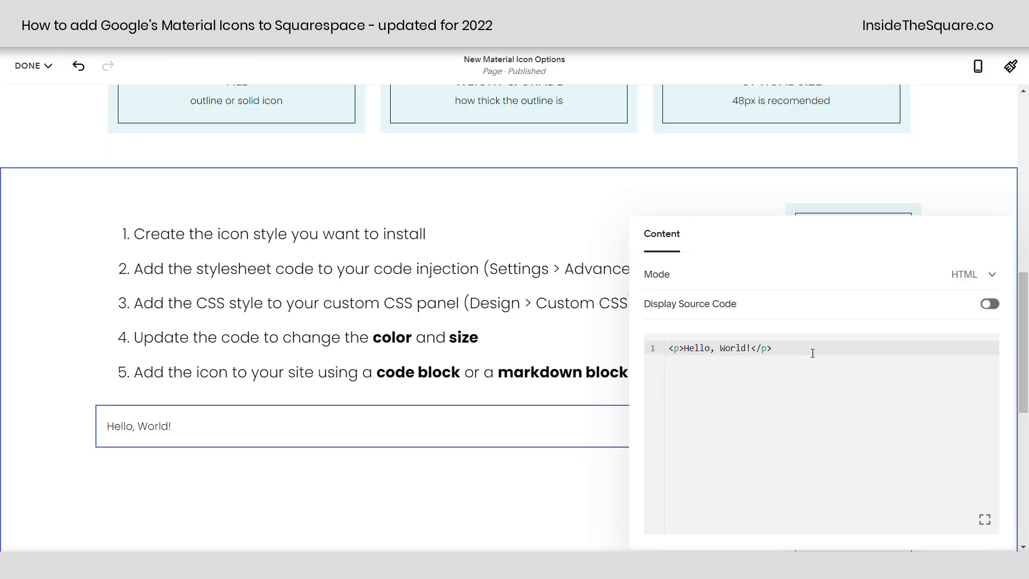
left_click(813, 353)
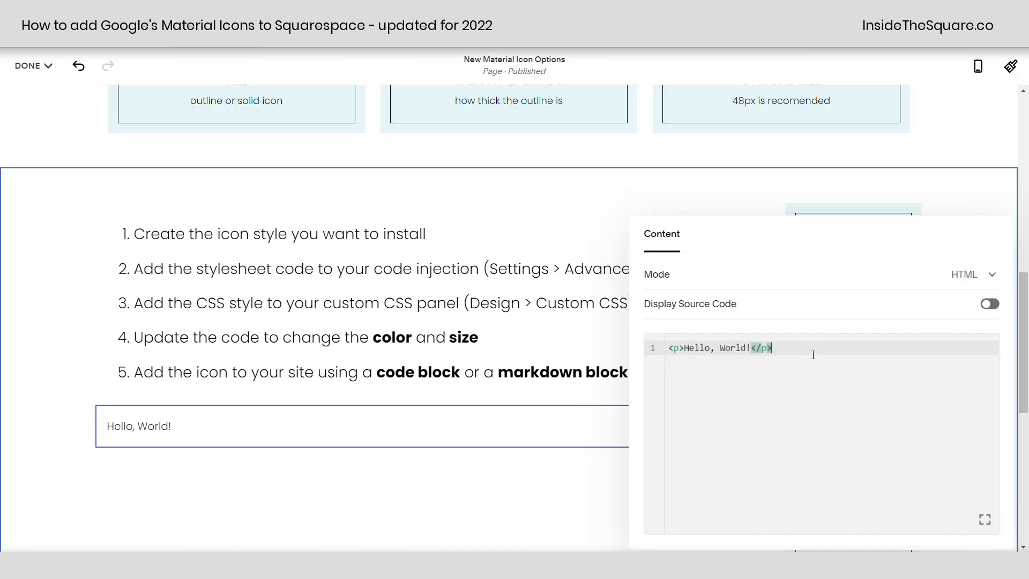
Paste the Favorite span snippet over the sample code and place the cursor after 'favorite'.
key("ctrl+a")
key("ctrl+v")
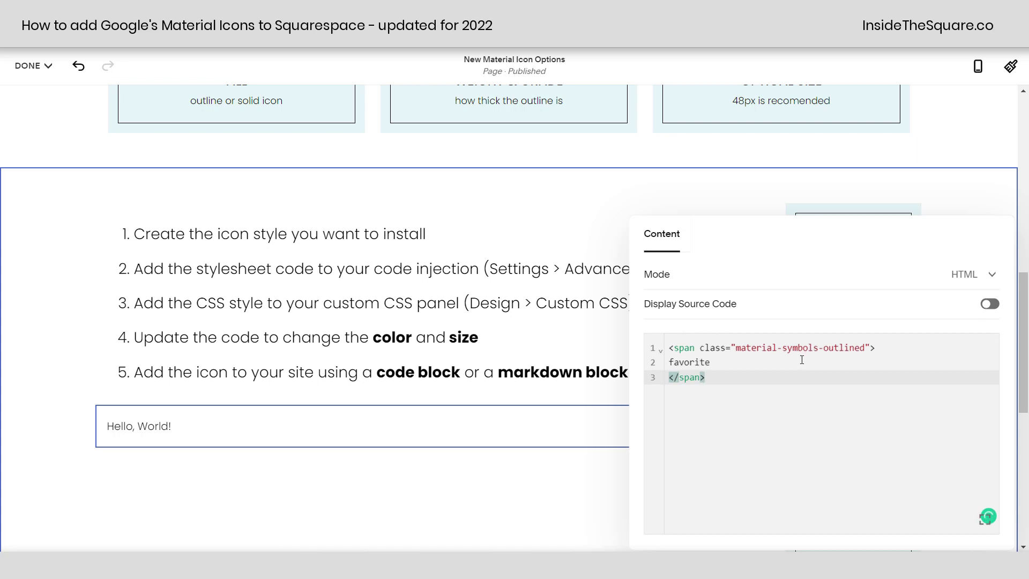
left_click_drag(802, 360, 666, 367)
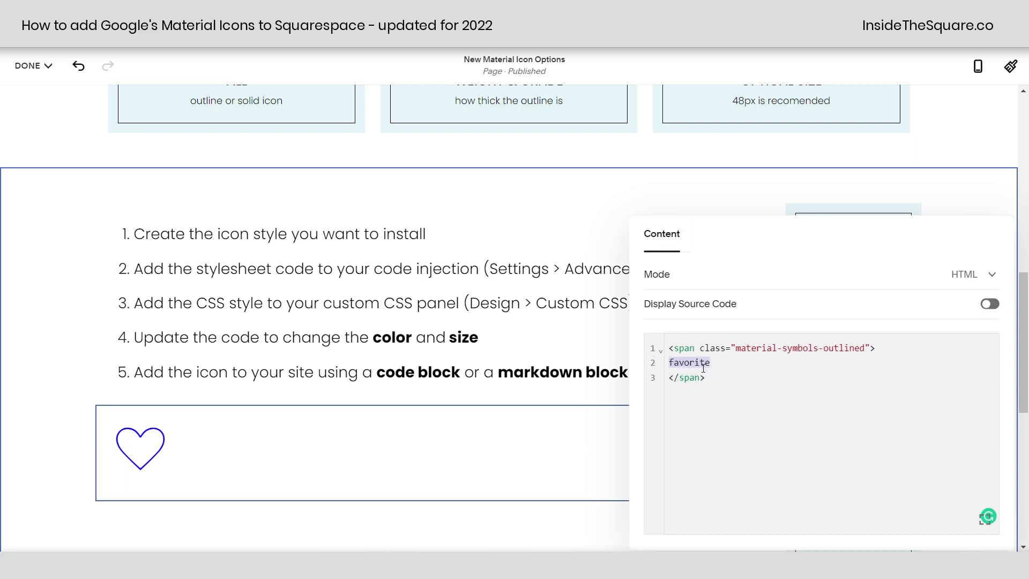
left_click(761, 364)
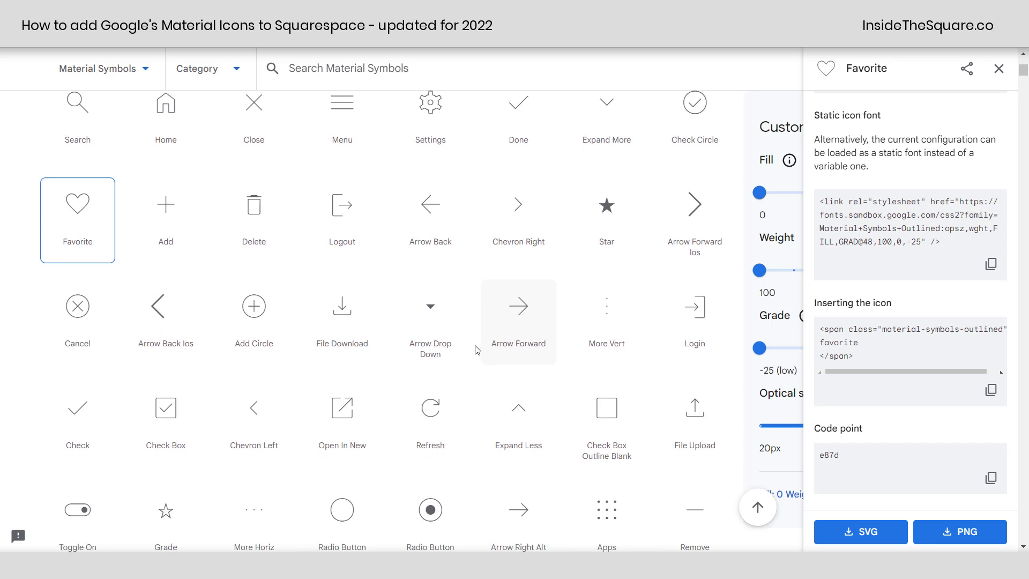
Find the Arrow Circle Left icon in Google Fonts and select its arrow_circle_left insertion snippet.
scroll(478, 349, "down", 15)
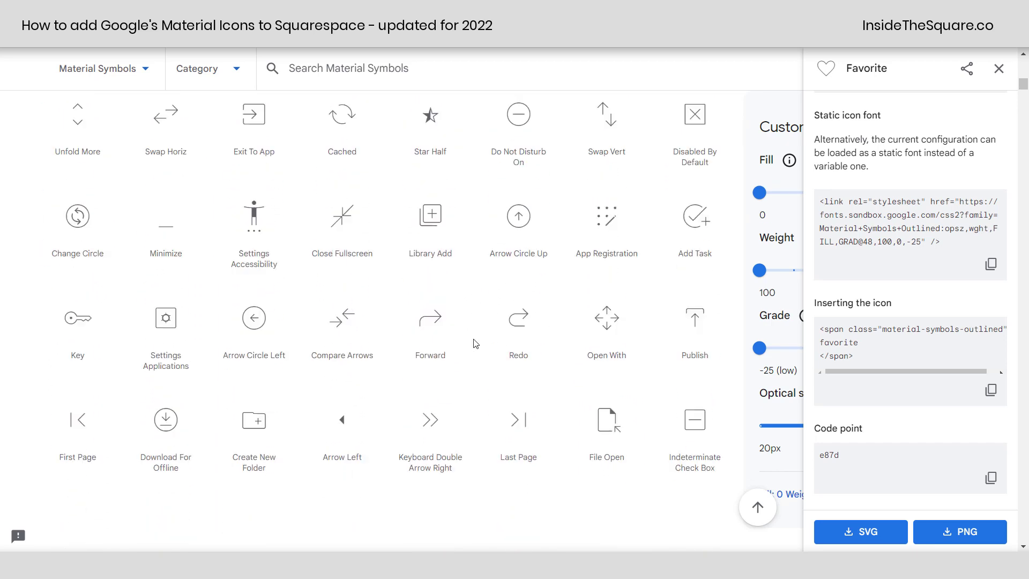
left_click(265, 313)
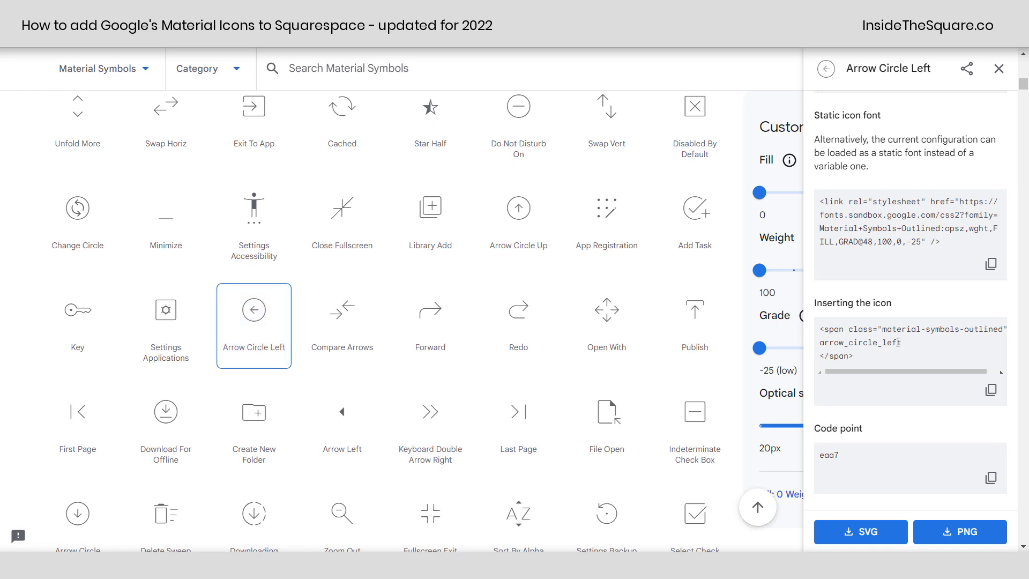
left_click_drag(905, 348, 820, 345)
triple_click(825, 345)
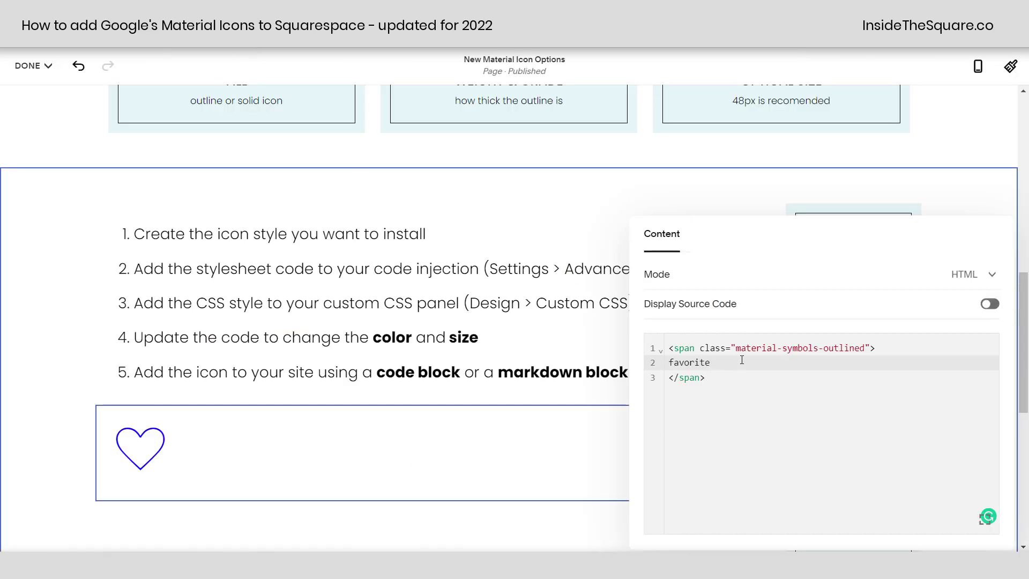
Add arrow_circle_left after 'favorite' in the code block and close the editor.
type("arrow_cir")
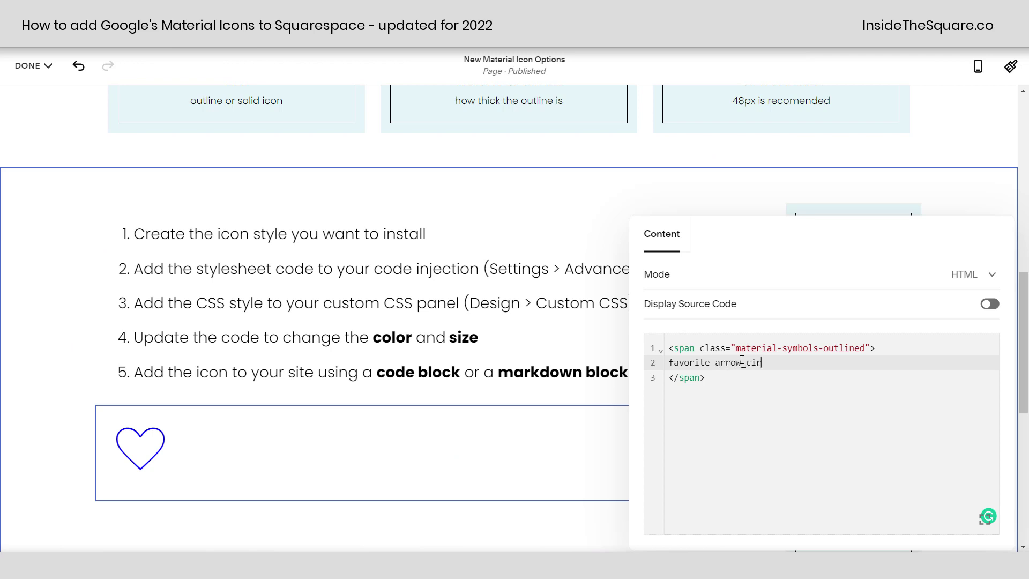
type("cle_left")
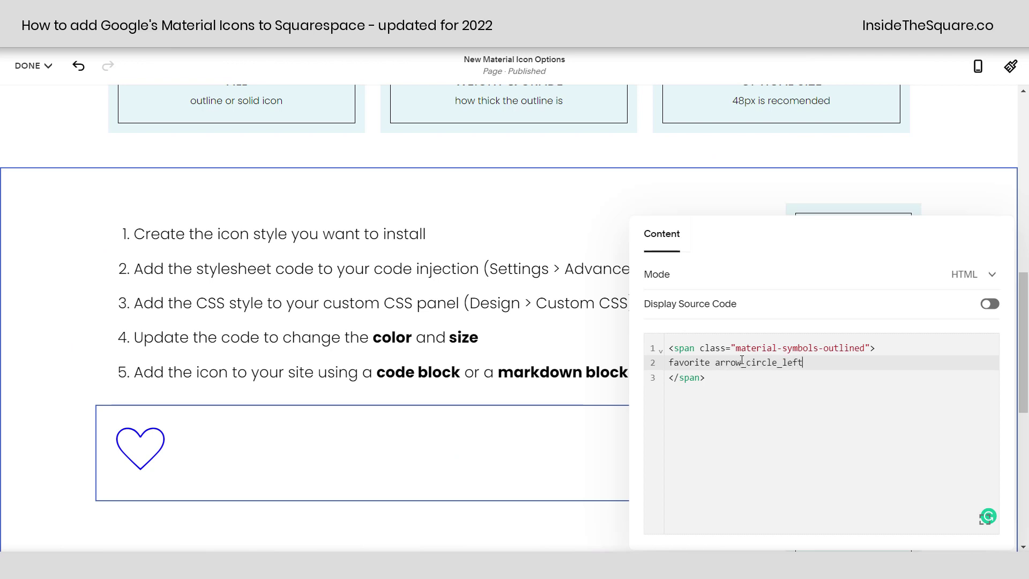
left_click(782, 413)
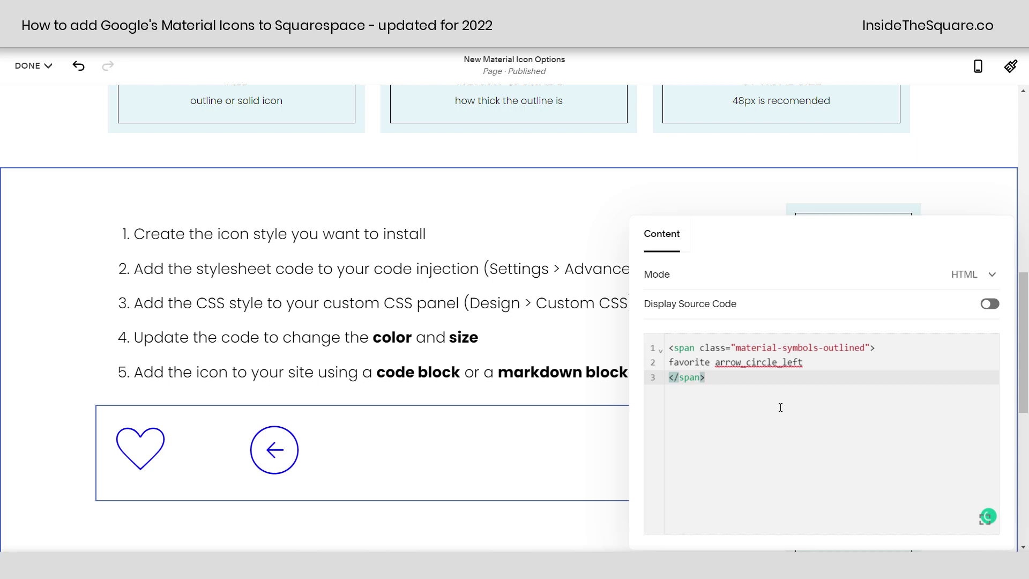
scroll(878, 397, "down", 1)
left_click(585, 443)
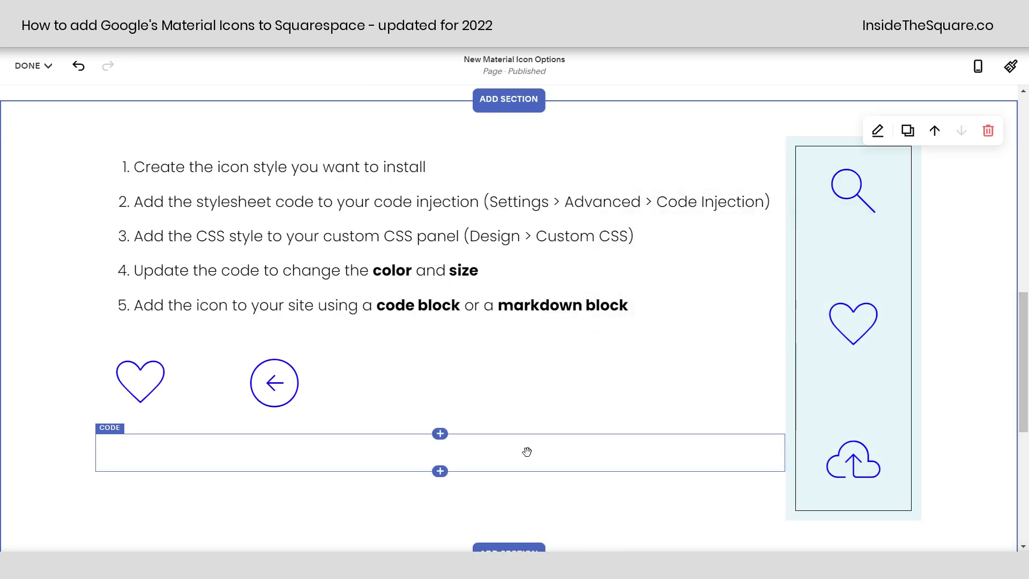
Insert a Markdown block below the code block and paste the icon span code into it.
left_click(440, 434)
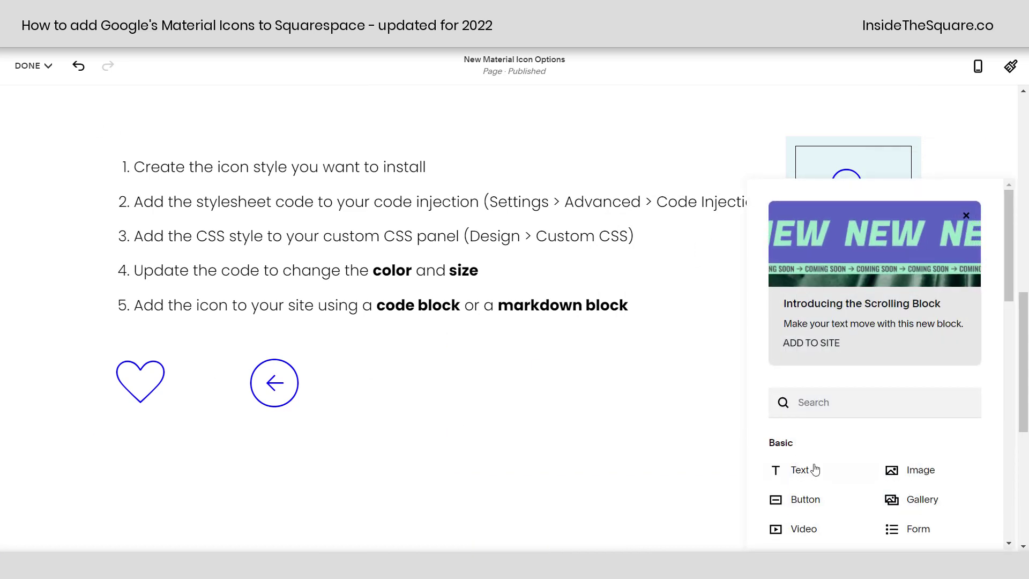
left_click(816, 402)
type("mark")
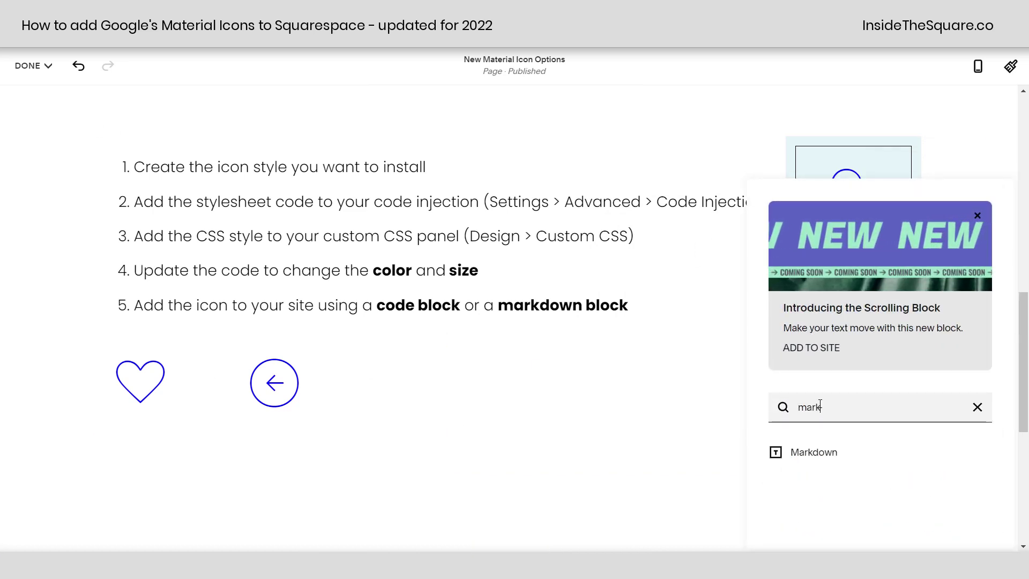
left_click(817, 452)
key("ctrl+v")
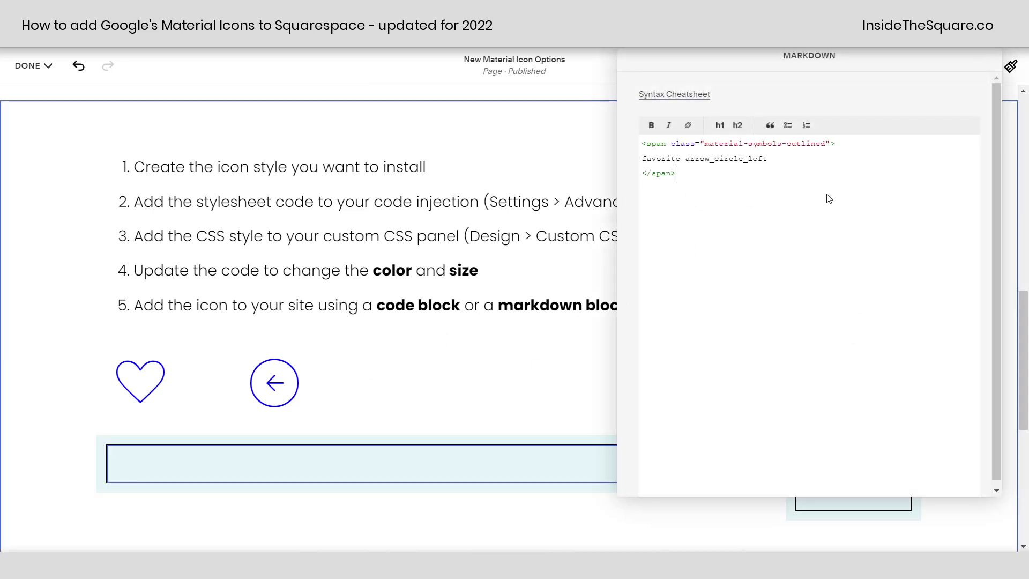
scroll(261, 348, "down", 1)
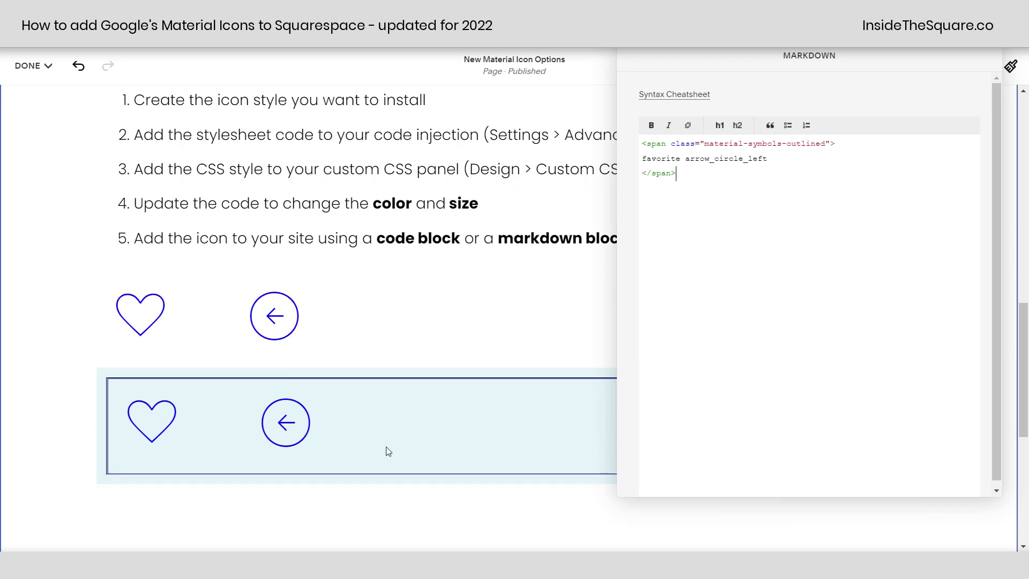
left_click(403, 499)
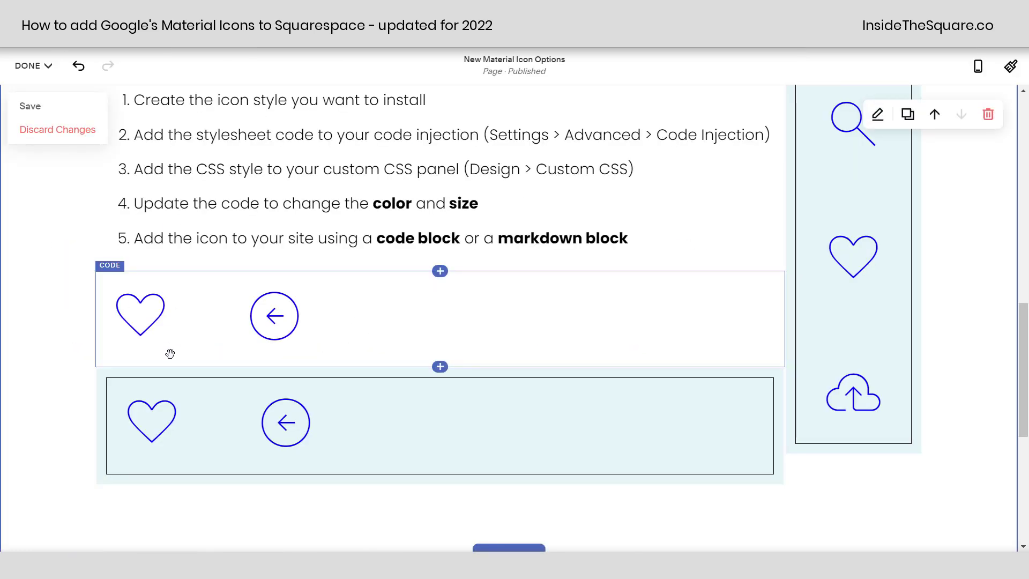
Review the code block's span tags and the icon names favorite and arrow_circle_left.
double_click(413, 349)
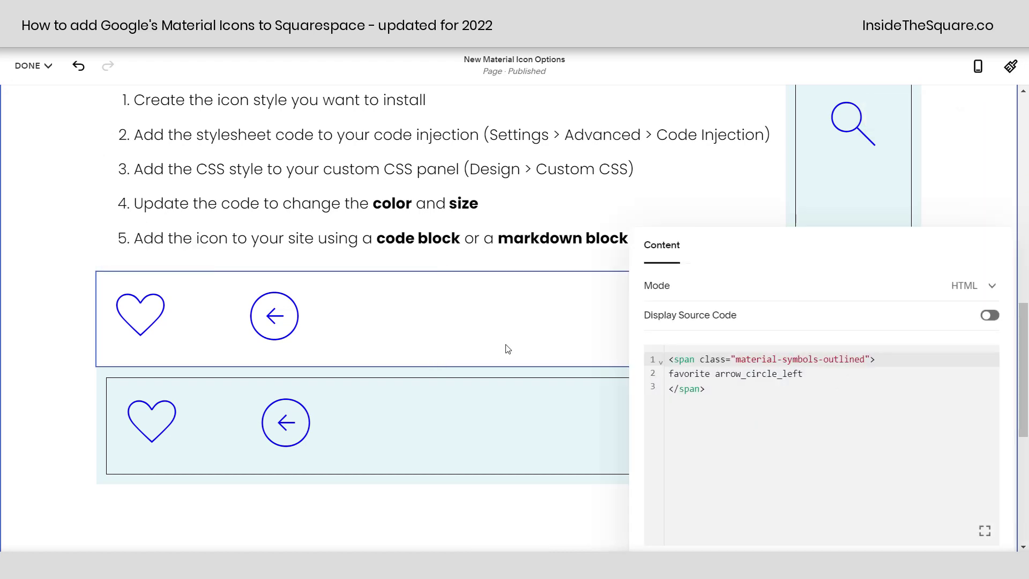
left_click_drag(716, 374, 855, 377)
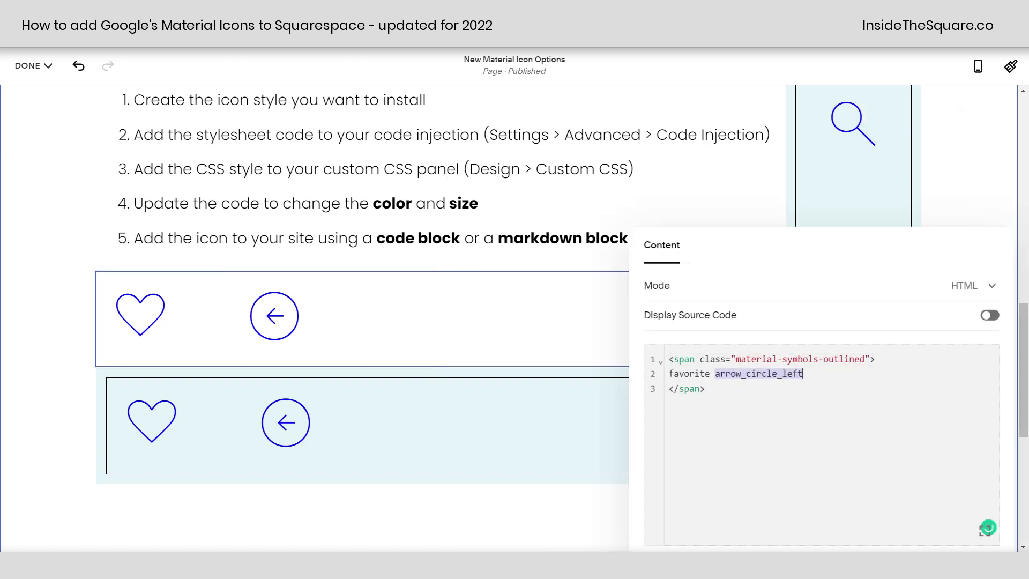
left_click_drag(672, 357, 898, 347)
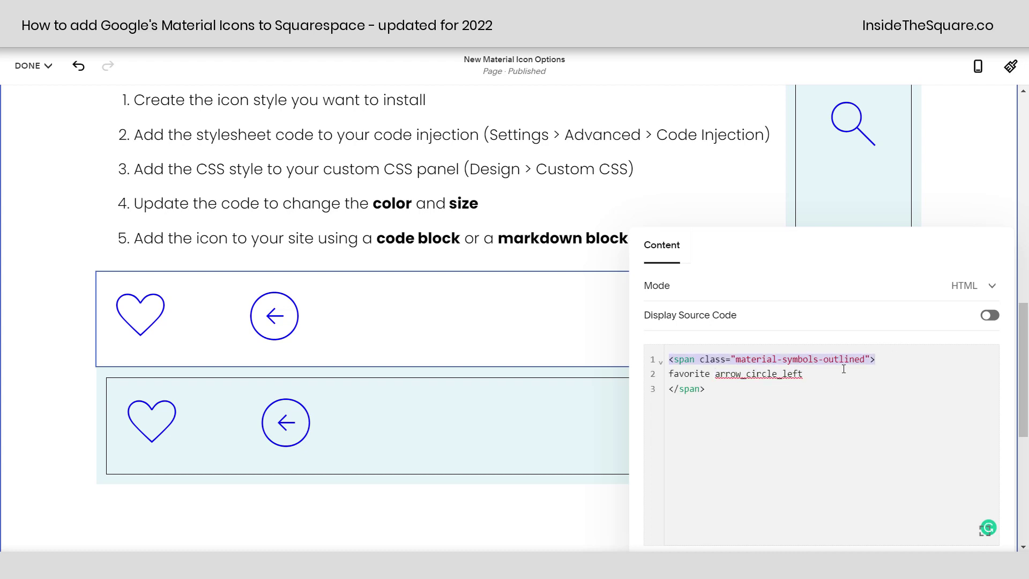
left_click(739, 395)
left_click_drag(677, 358, 946, 352)
left_click_drag(722, 423, 657, 389)
left_click_drag(810, 374, 638, 375)
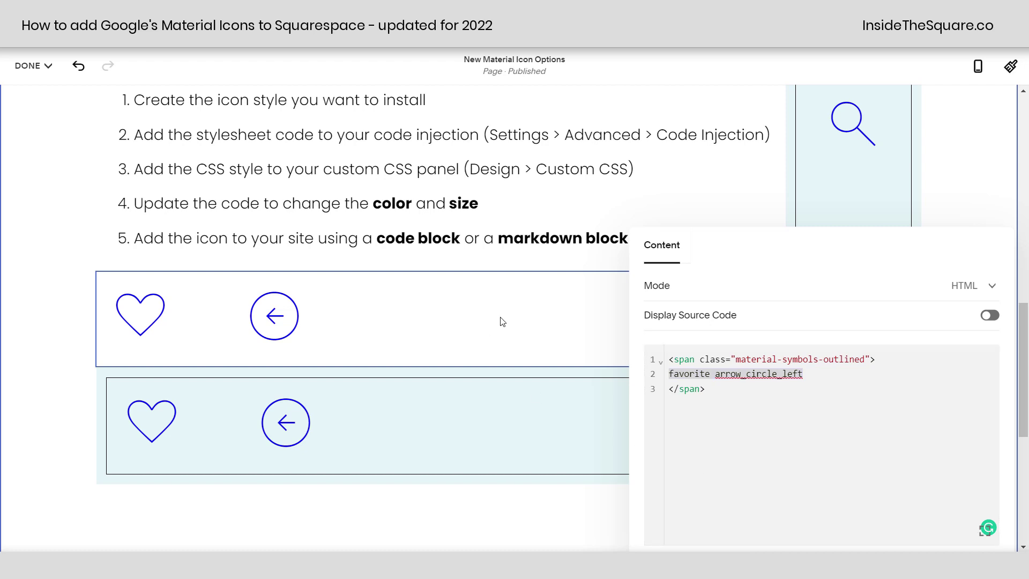
Close the code editor and save the page changes.
left_click(533, 176)
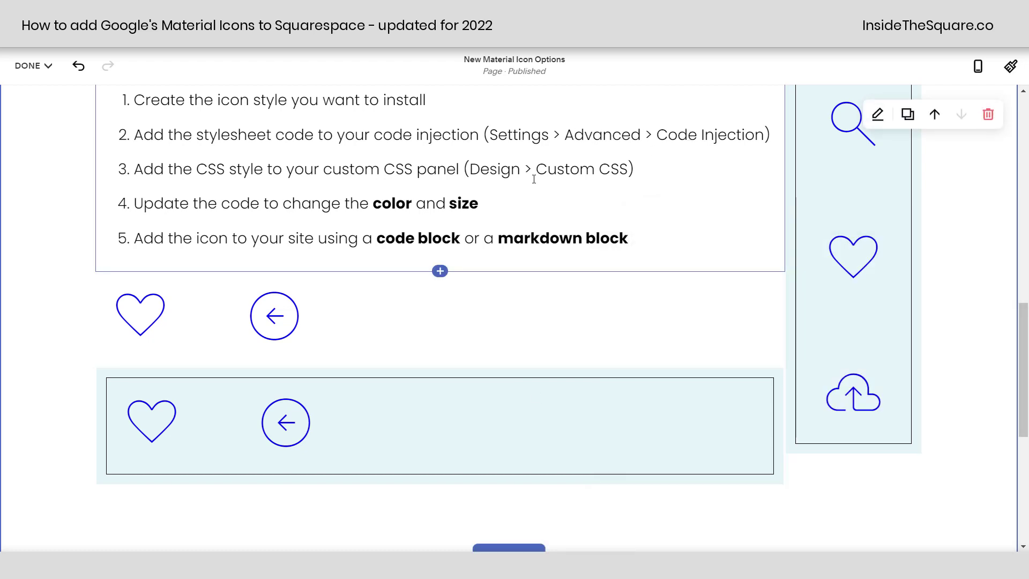
left_click(33, 65)
left_click(42, 111)
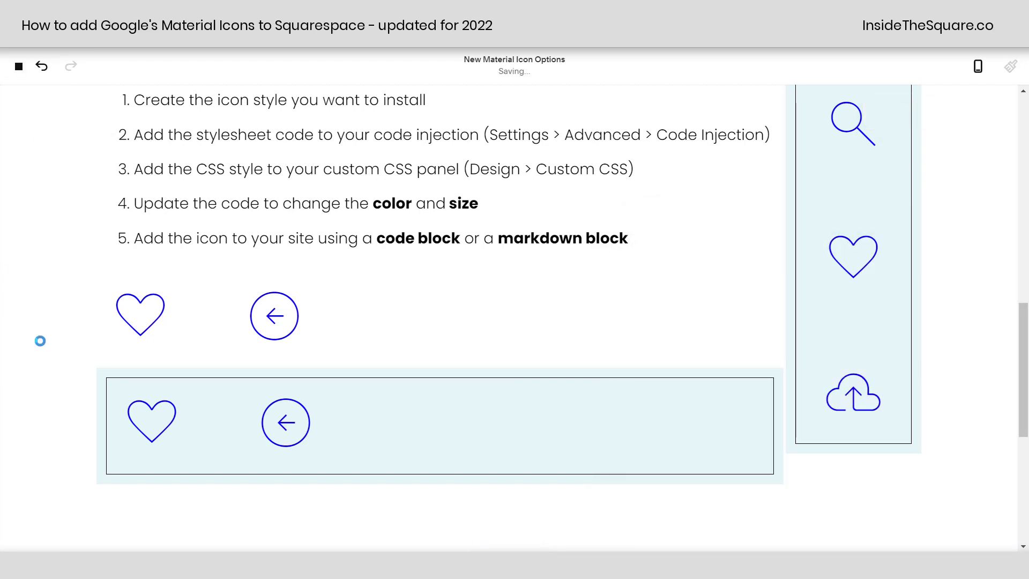